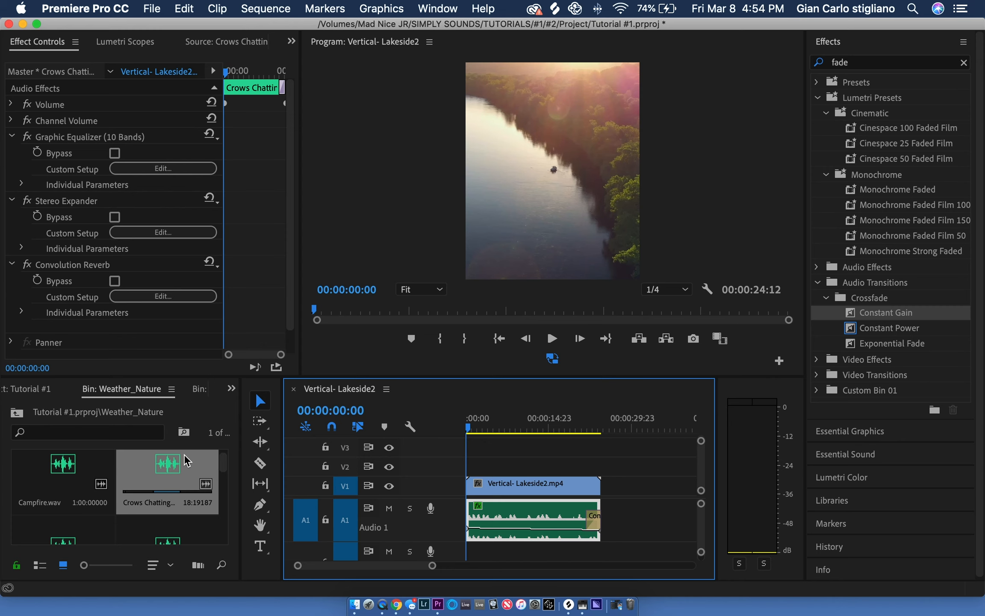
Load Gentle Creek.wav from the Weather_Nature bin for previewing and save the project
left_click(141, 444)
left_click_drag(223, 471, 223, 494)
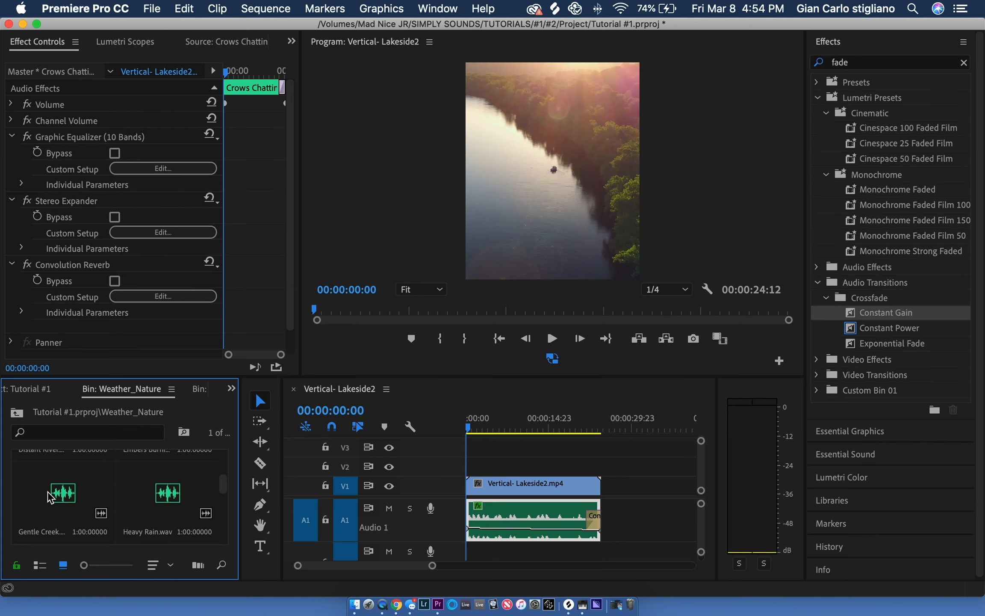
double_click(49, 493)
key("super+s")
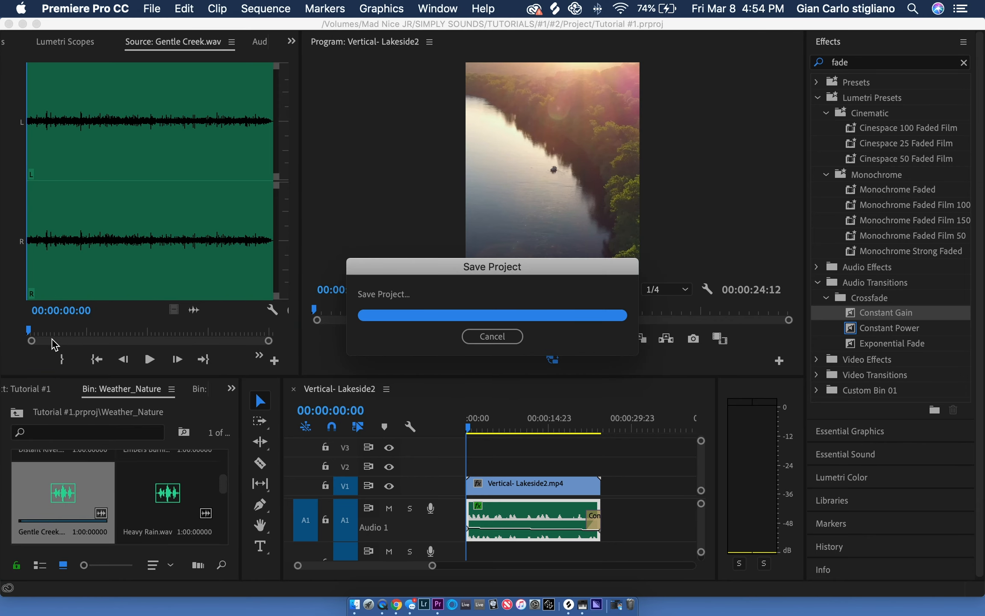
Play the Gentle Creek source and mark a range from about 30 seconds to about 53 seconds
double_click(124, 486)
double_click(82, 484)
key("space")
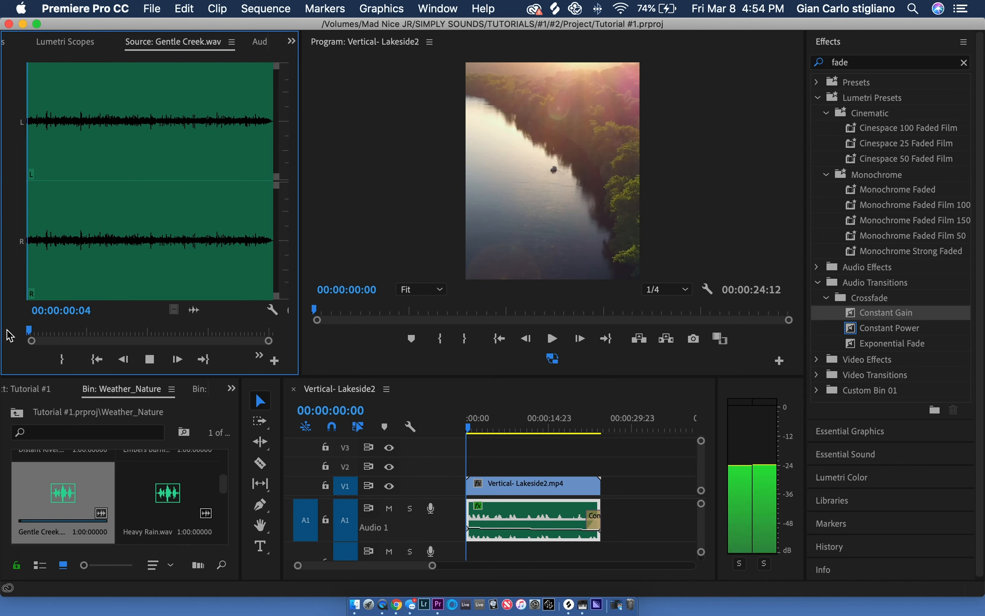
left_click(139, 330)
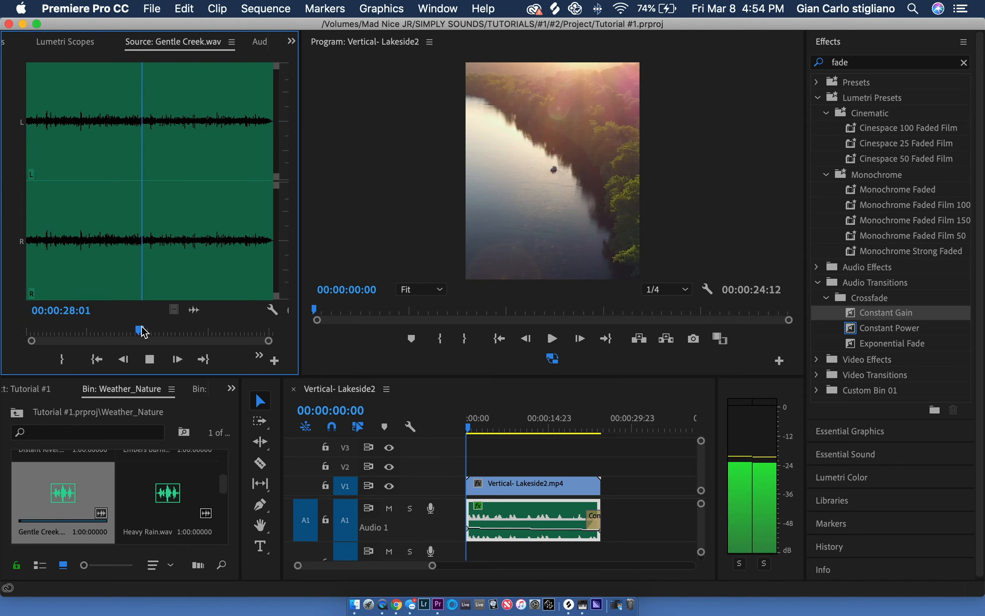
key("i")
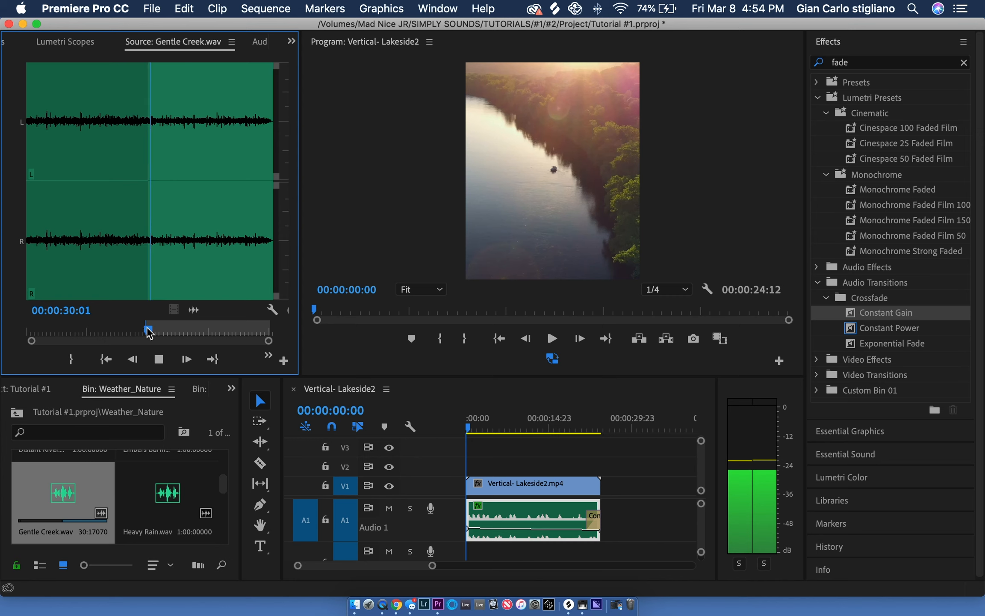
left_click_drag(153, 331, 239, 341)
key("space")
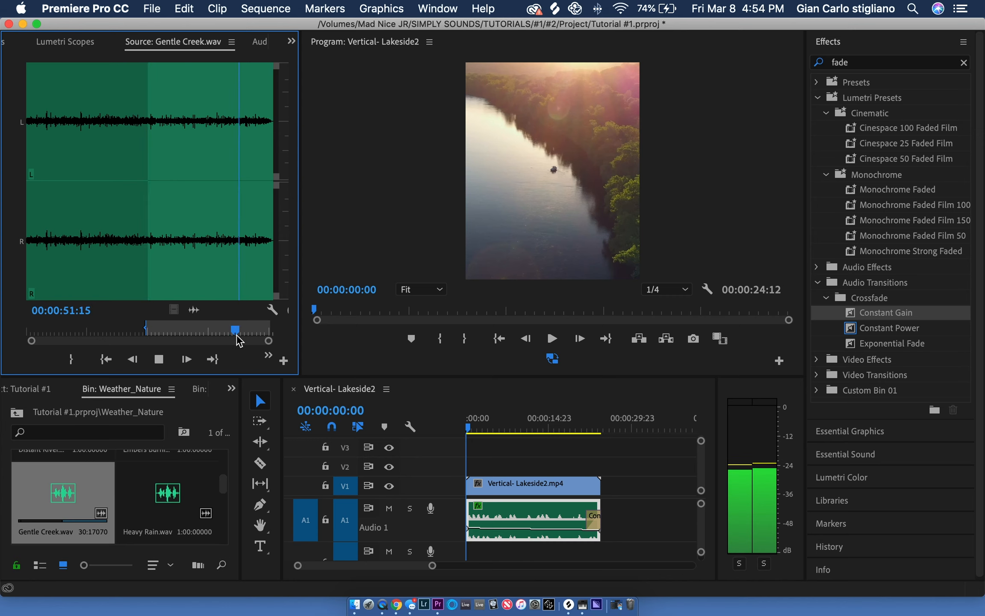
key("o")
key("space")
Place the marked Gentle Creek audio on track A2 at the sequence start and extend its end to match the video
left_click_drag(194, 309, 468, 559)
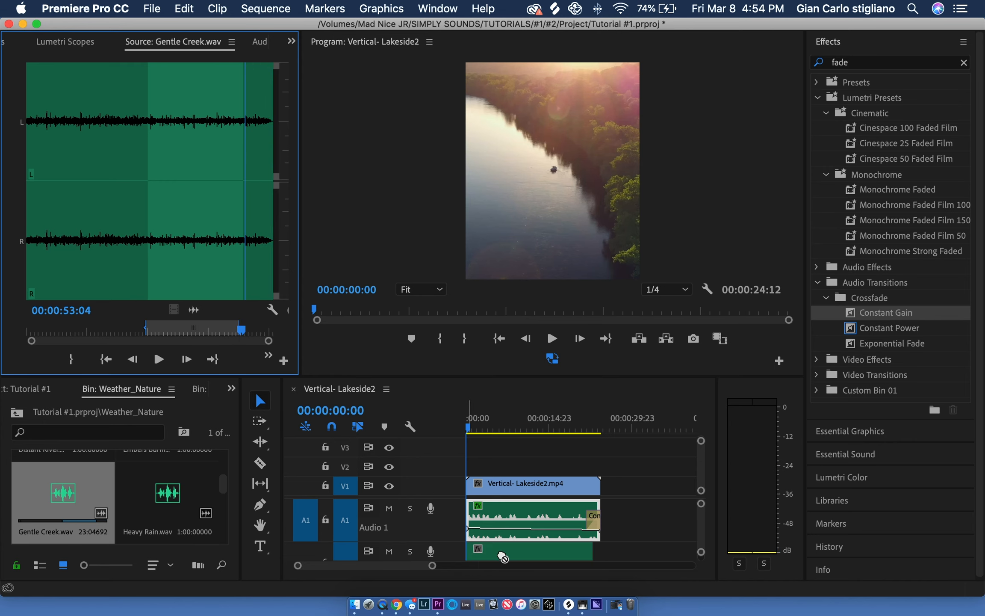
left_click_drag(592, 552, 594, 552)
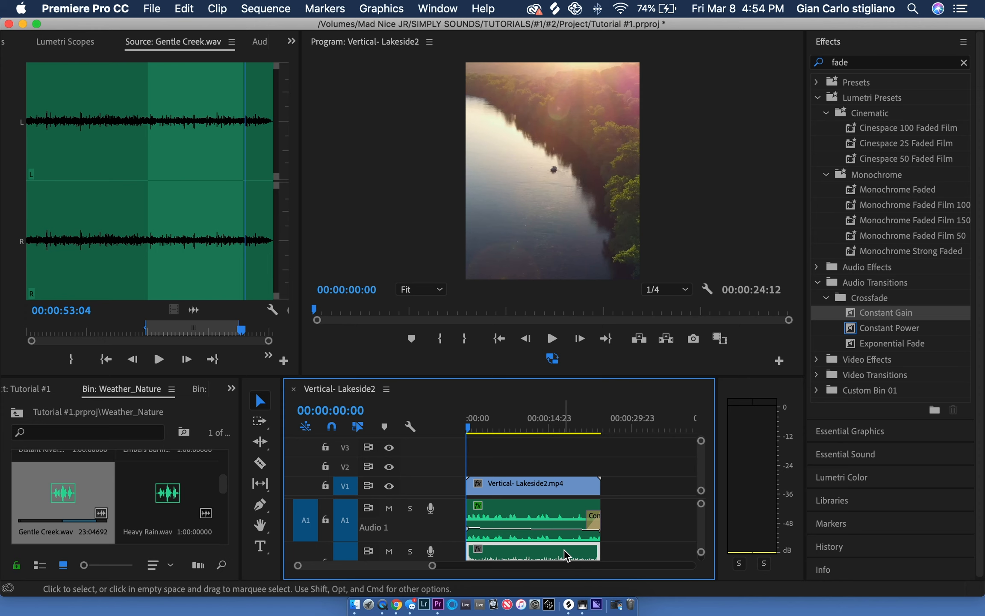
scroll(514, 520, "down", 3)
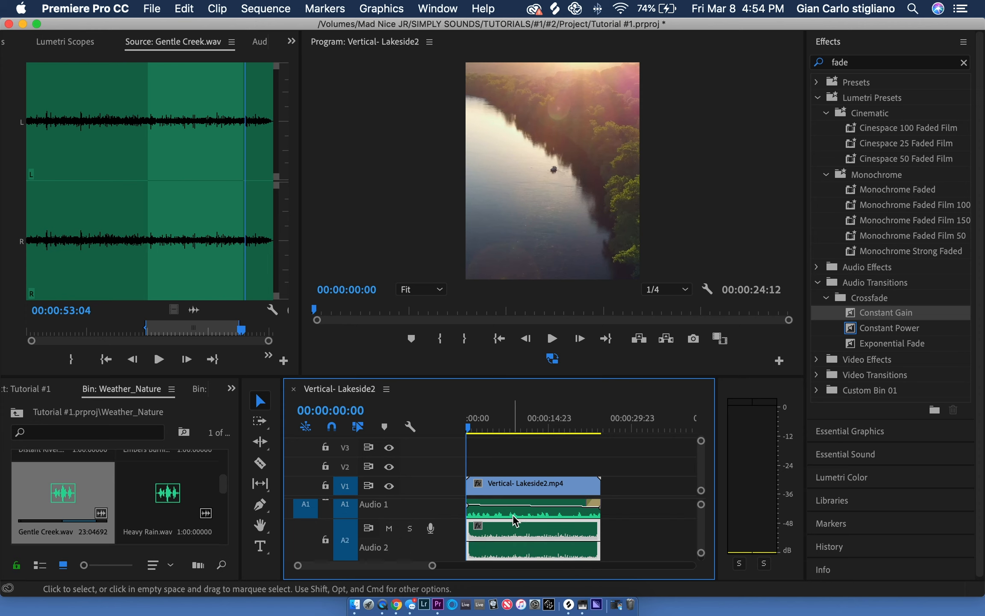
scroll(515, 520, "up", 3)
Play the sequence to hear the creek sound together with the existing audio, and return to the start
left_click_drag(700, 504, 700, 495)
key("space")
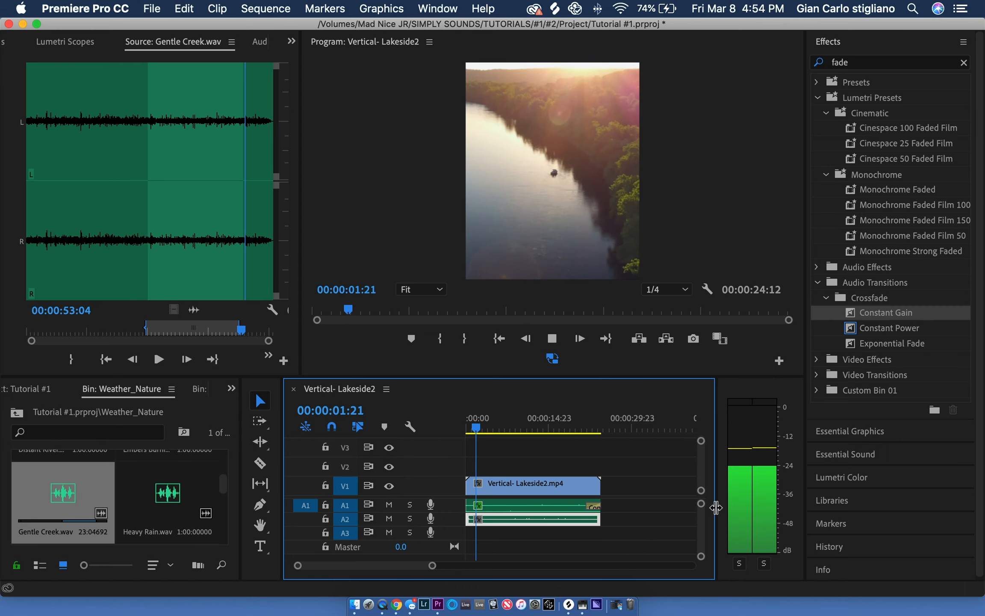
left_click_drag(701, 503, 701, 511)
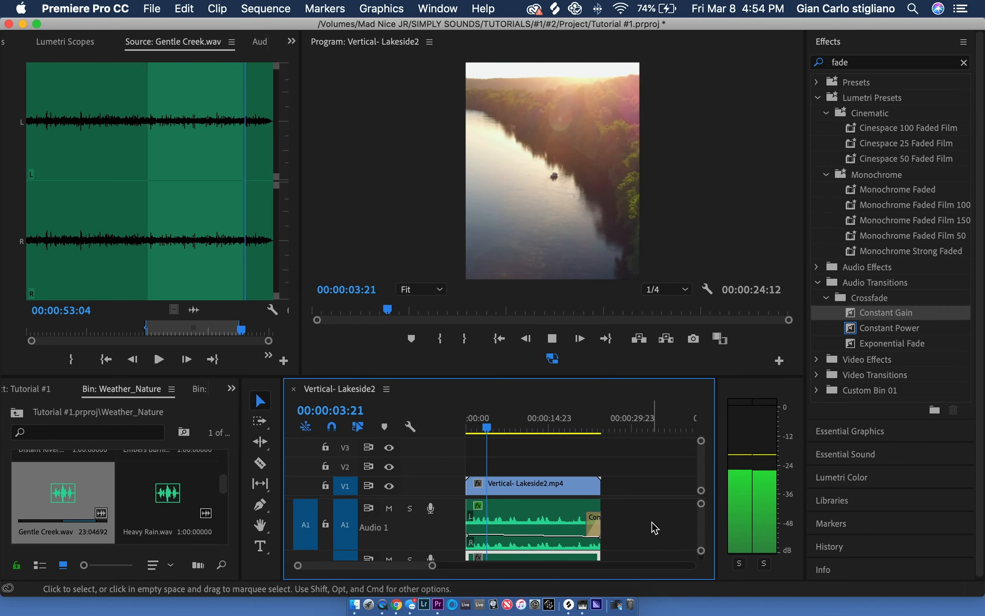
scroll(654, 528, "down", 3)
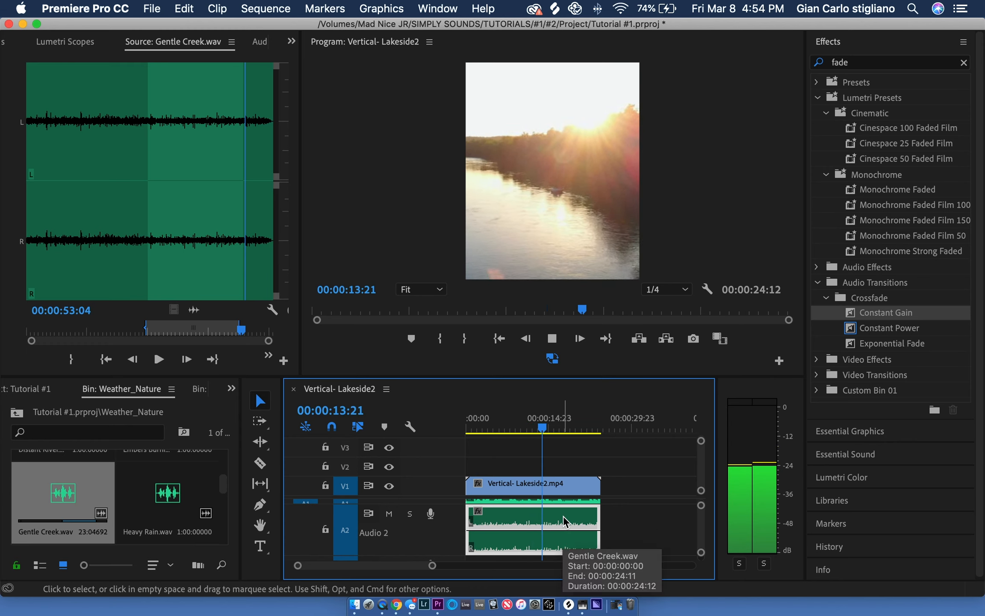
key("space")
key("Home")
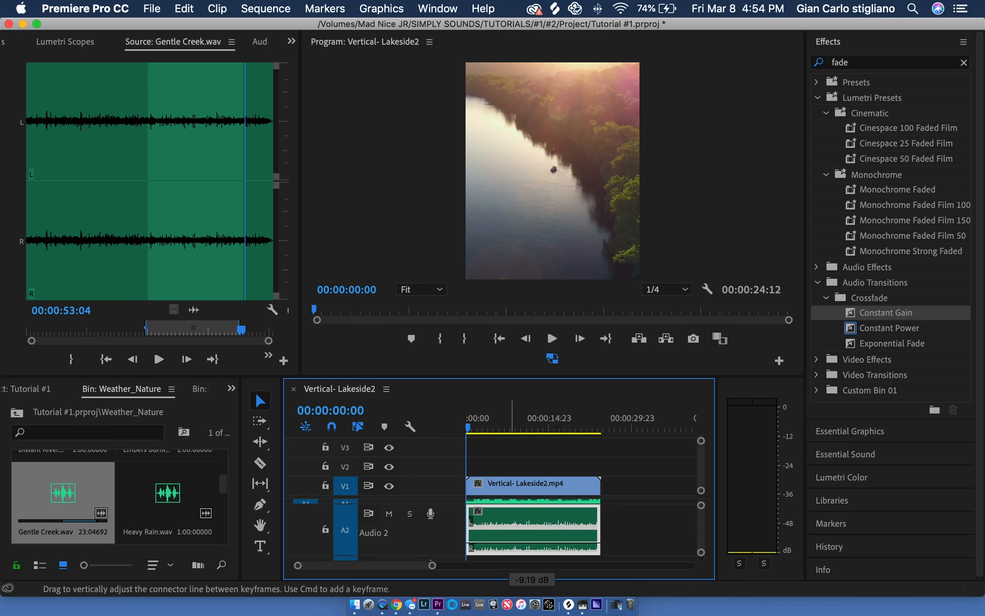
Add rising volume keyframes to the Gentle Creek clip with the Pen tool, ending at about -15.74 dB, and play the result
key("p")
left_click_drag(476, 548, 529, 544)
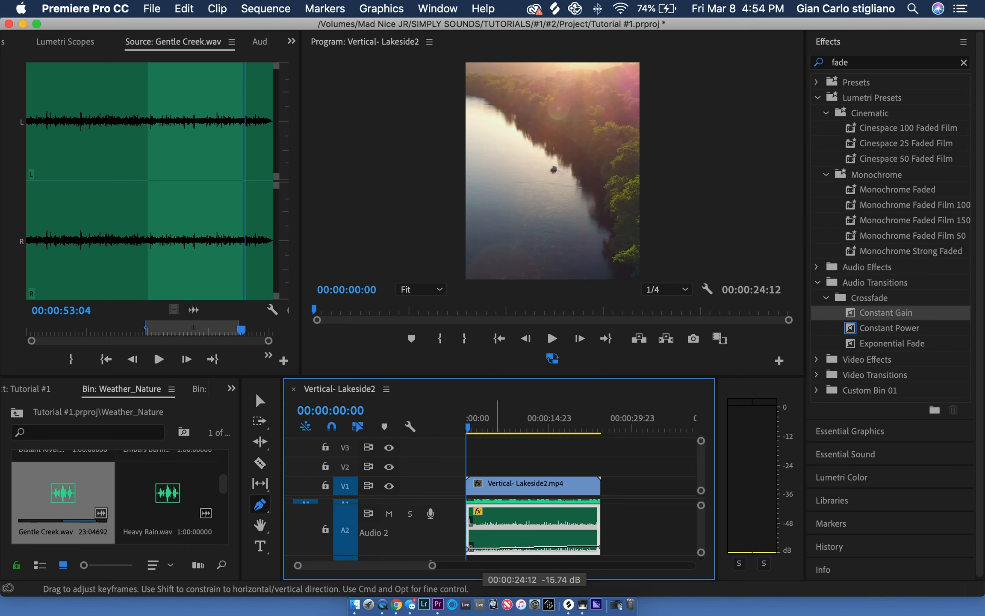
key("space")
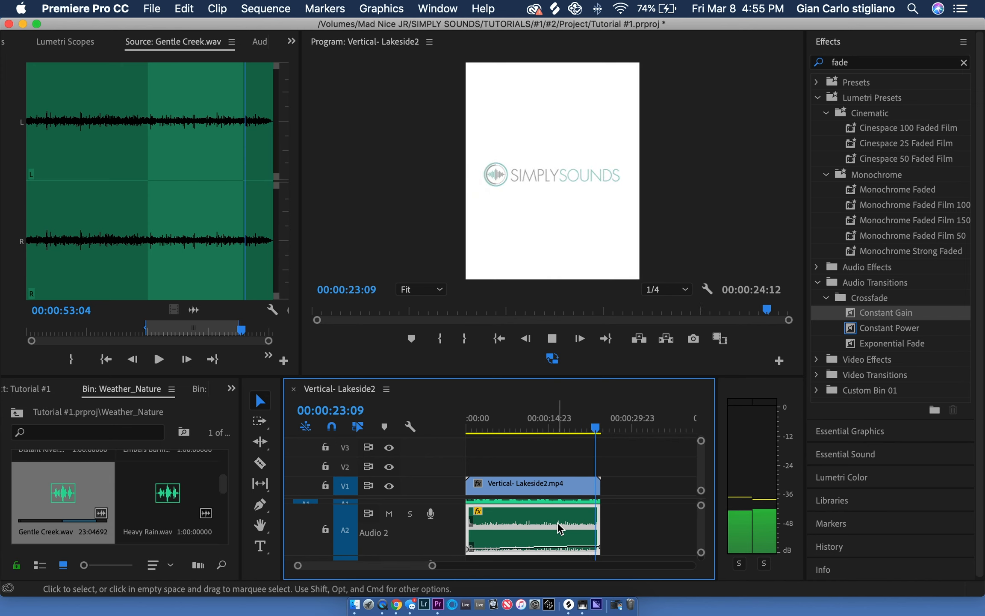
left_click_drag(530, 426, 537, 426)
key("space")
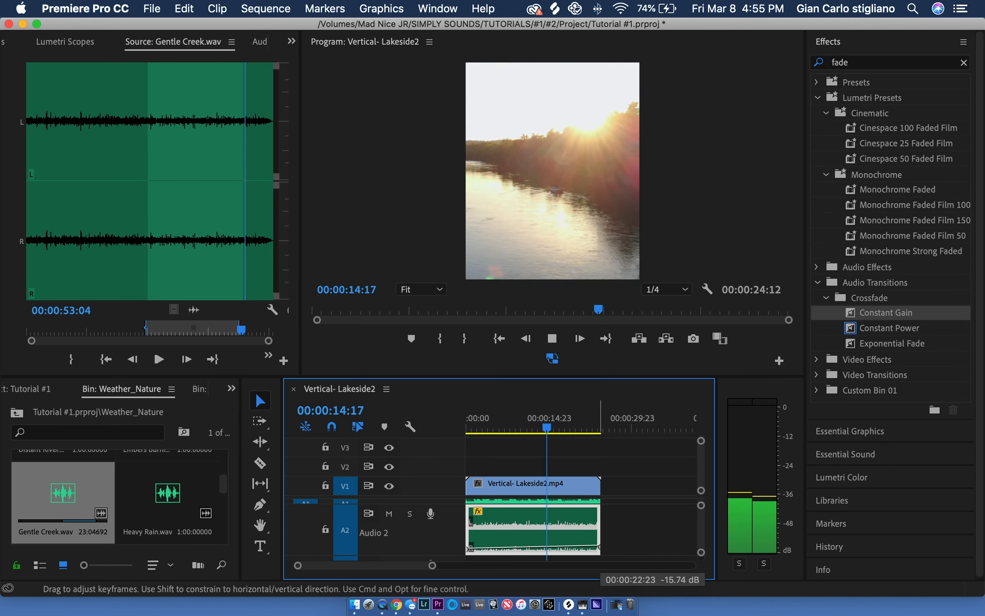
Move the creek clip's closing volume keyframe to about 00:00:16:04 at -21.76 dB and replay the second half
mouse_move(557, 548)
left_mouse_down()
mouse_move(556, 567)
mouse_move(554, 549)
left_mouse_up()
key("space")
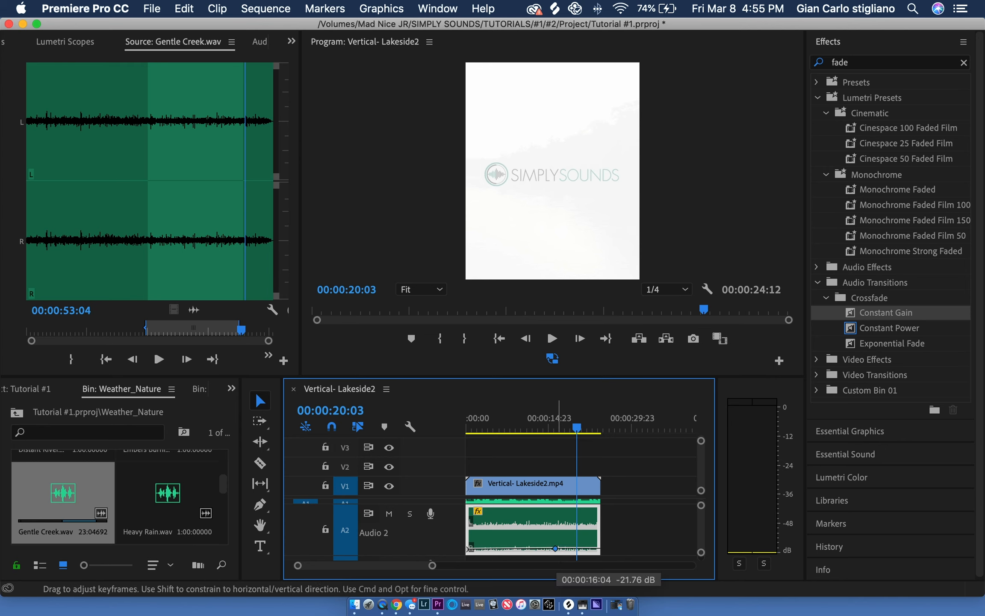
left_click_drag(557, 549, 556, 549)
left_click(539, 428)
key("space")
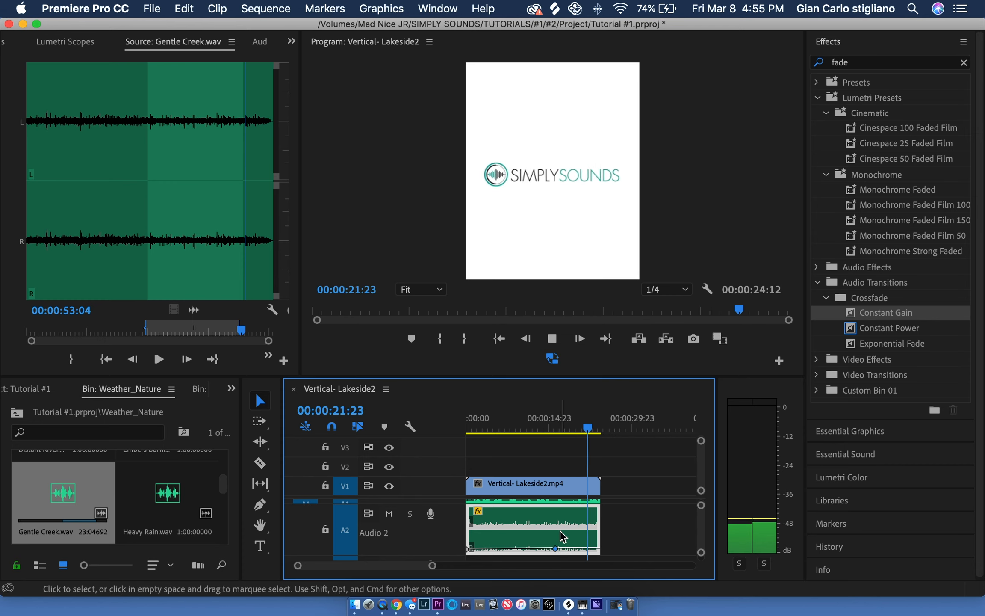
key("space")
left_click(492, 428)
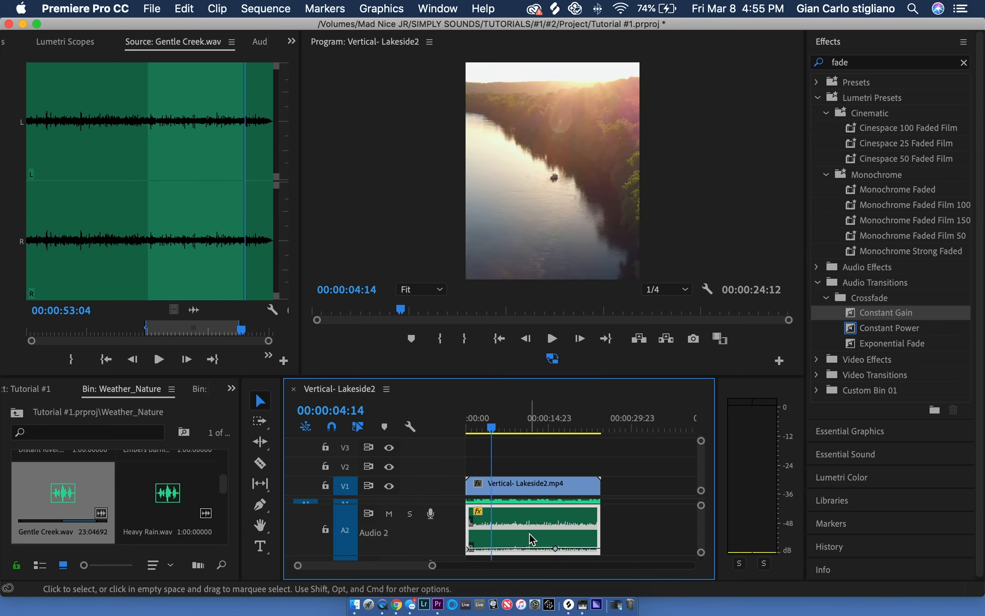
Clear the effects search and apply Graphic Equalizer (10 Bands) and Convolution Reverb to the Gentle Creek clip
left_click(964, 63)
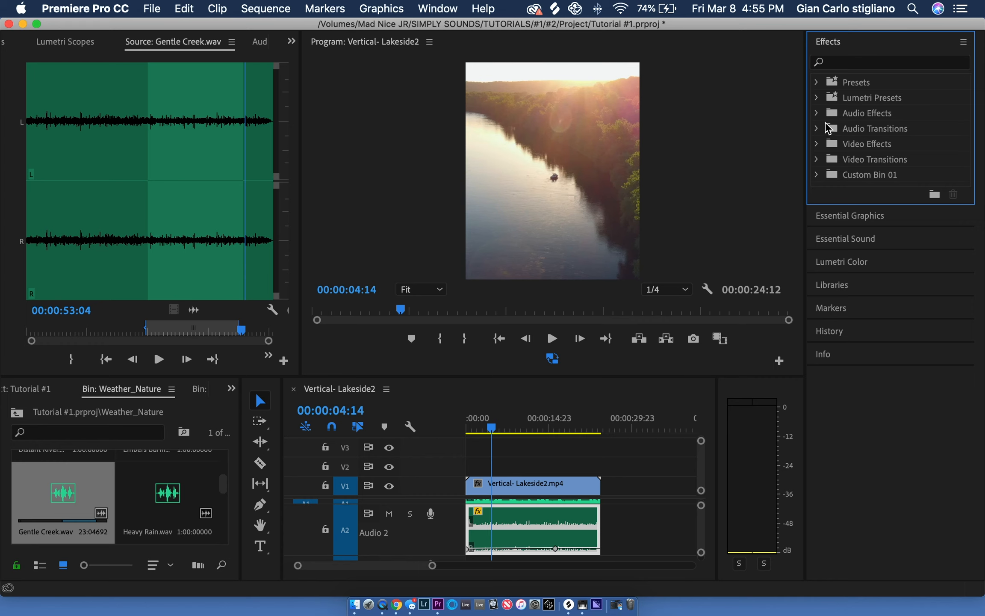
left_click(817, 114)
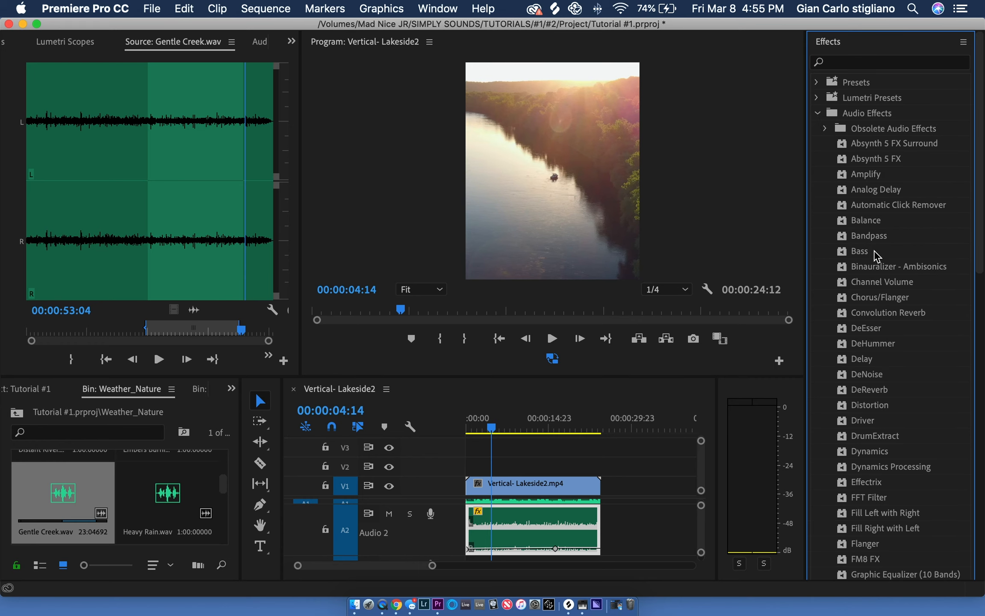
scroll(889, 426, "down", 5)
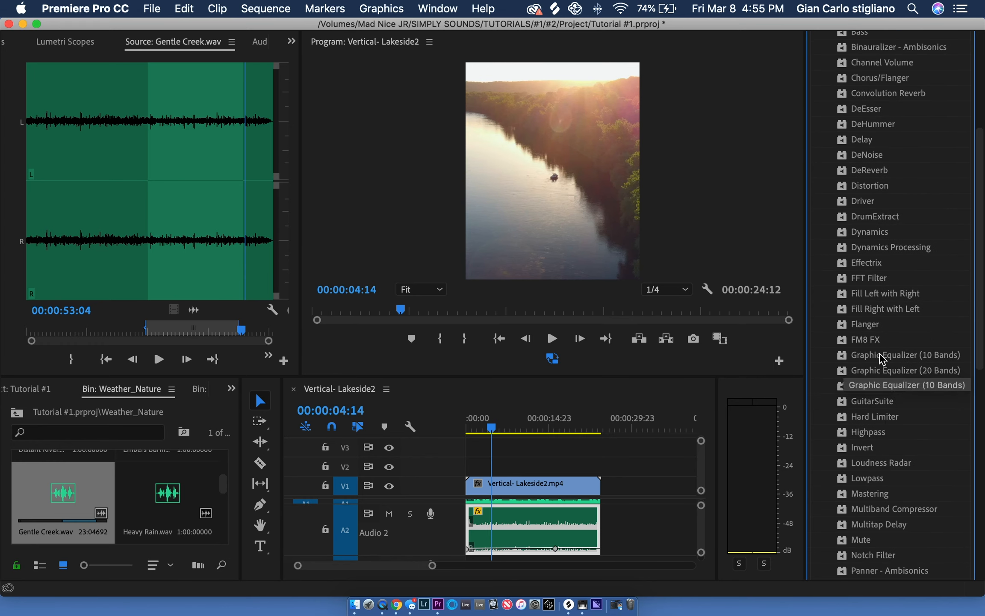
scroll(884, 419, "down", 10)
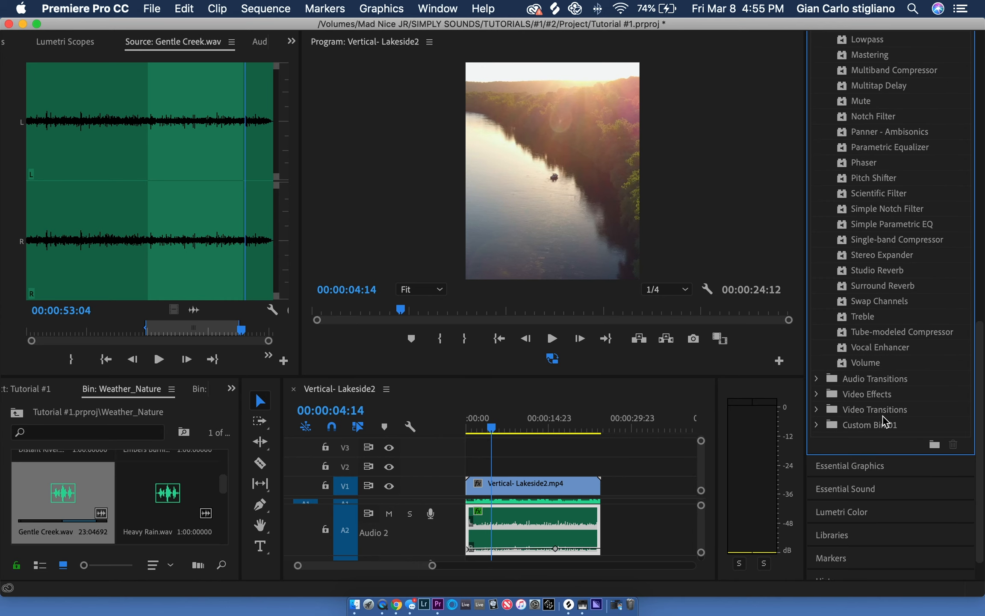
scroll(877, 295, "up", 10)
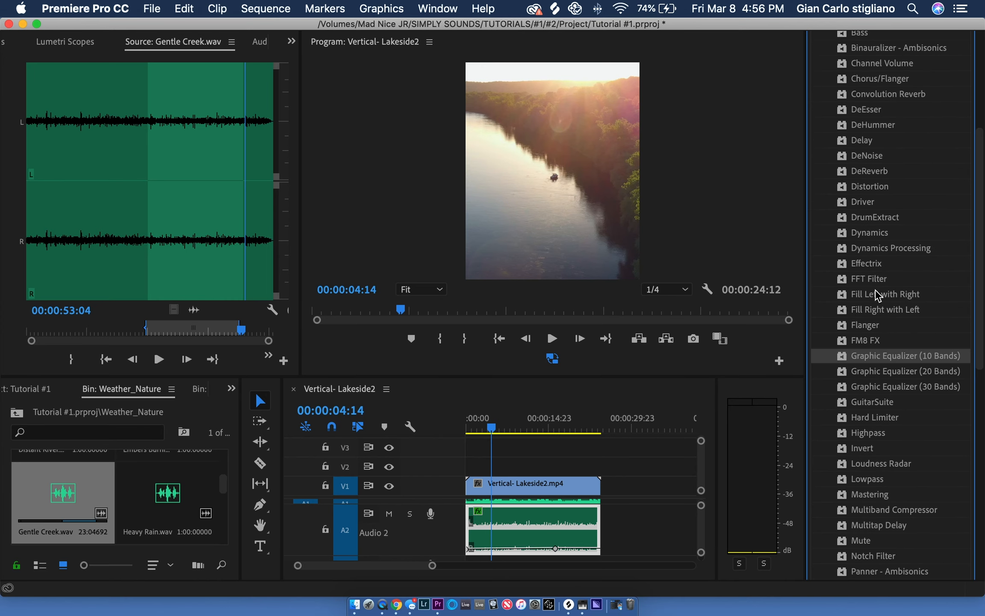
left_click(875, 95)
left_click_drag(875, 98, 521, 520)
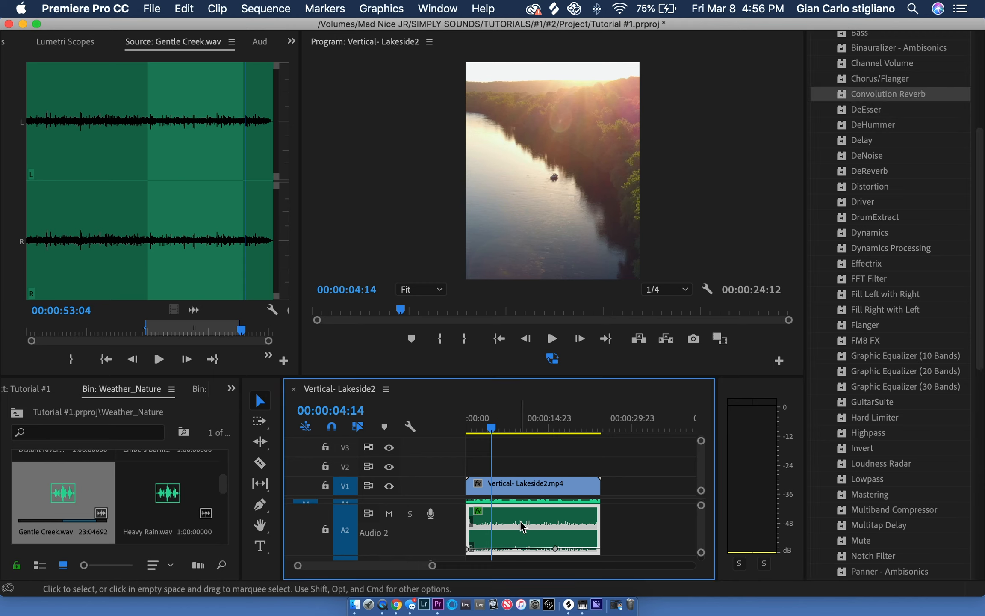
Open the creek clip's Graphic Equalizer custom setup during playback and solo track Audio 2
left_click(6, 42)
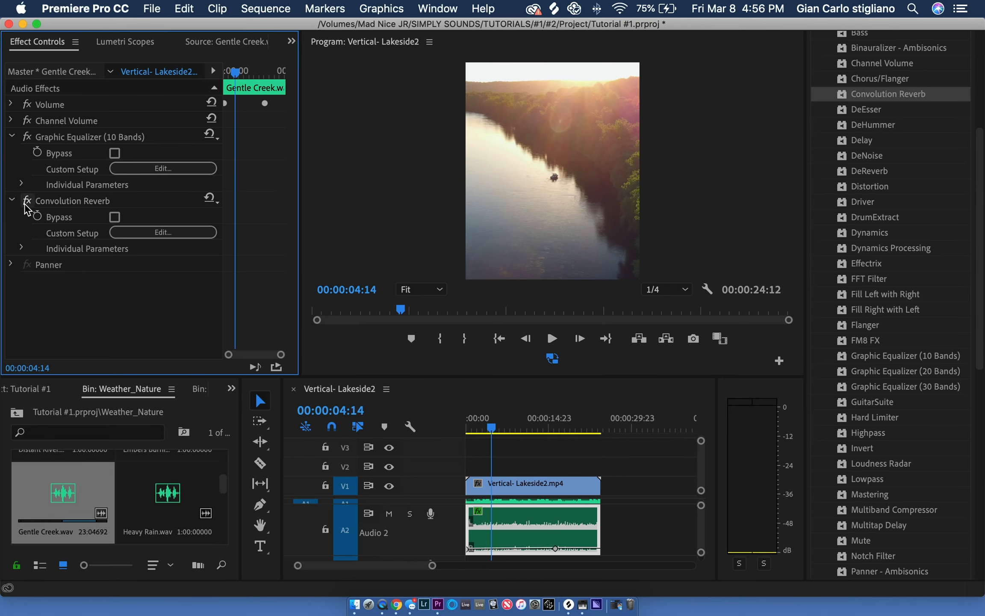
key("space")
left_click(170, 170)
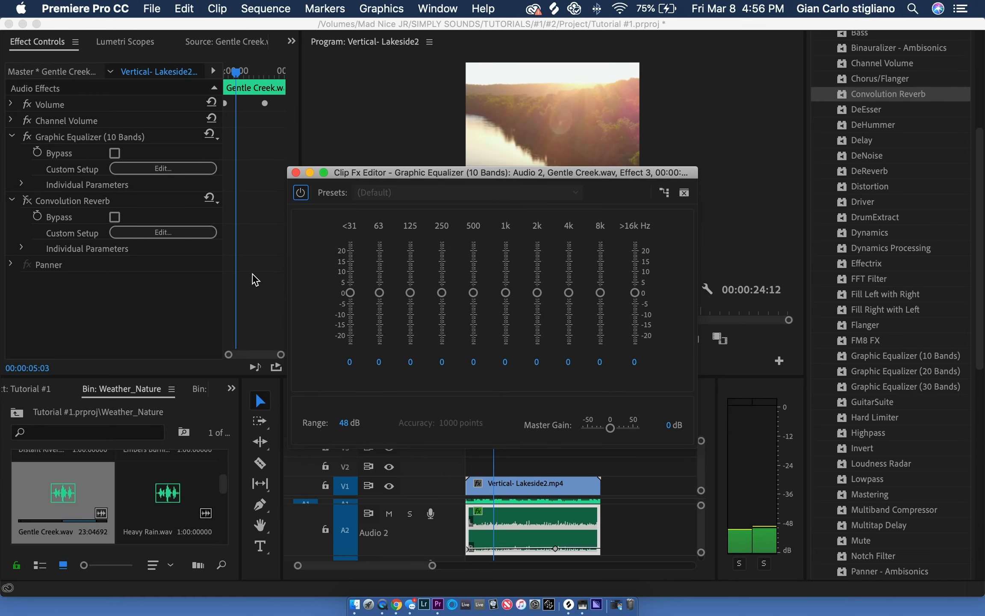
left_click(409, 514)
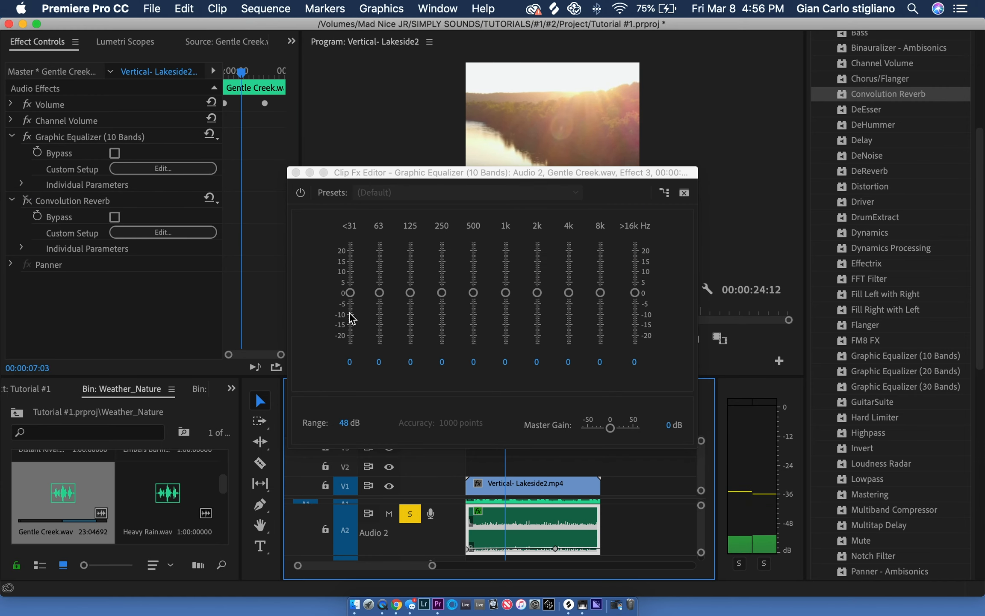
Set the equalizer's <31 band to -13.8, 63 to -4.6, 125 to 3.1, 250 to 2.6 and >16k to -5.2
left_click_drag(353, 295, 442, 287)
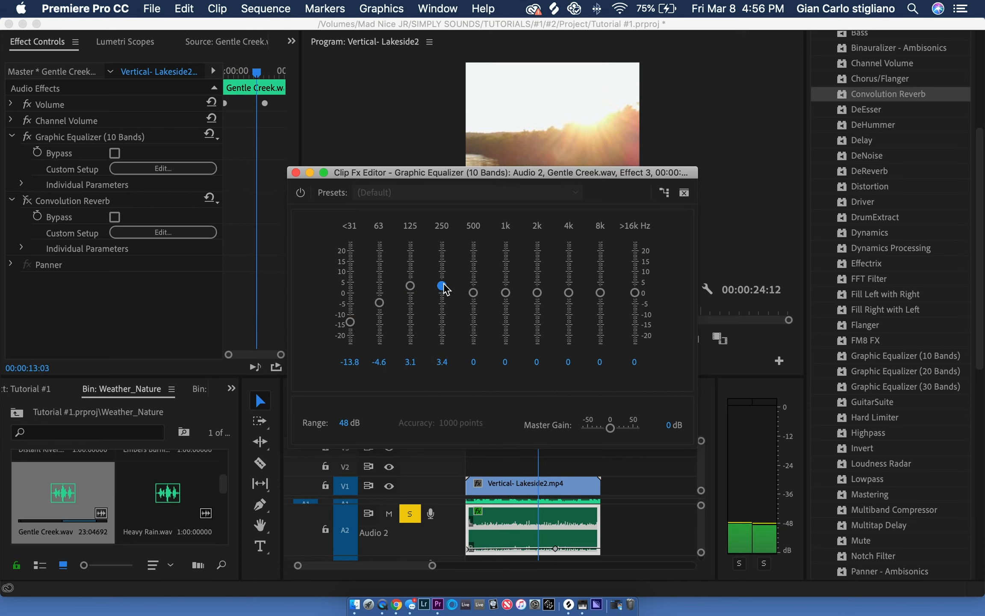
mouse_move(636, 294)
left_mouse_down()
mouse_move(636, 348)
mouse_move(637, 269)
mouse_move(636, 304)
left_mouse_up()
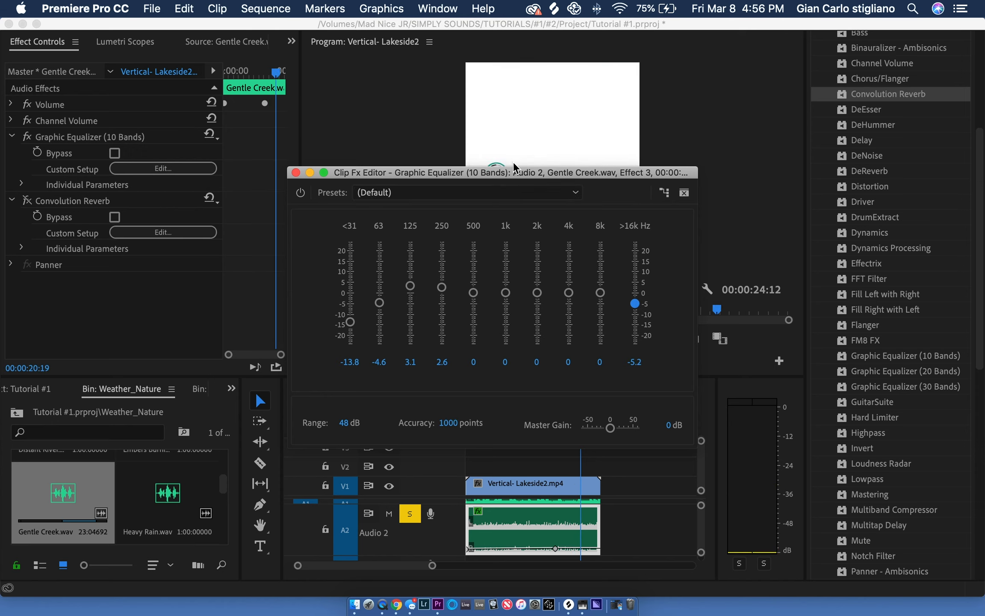
left_click_drag(514, 172, 513, 112)
Set the equalizer's 4k band to -3.1 and 2k to -2, compare with the effect switched off, and close the editor
left_click(478, 429)
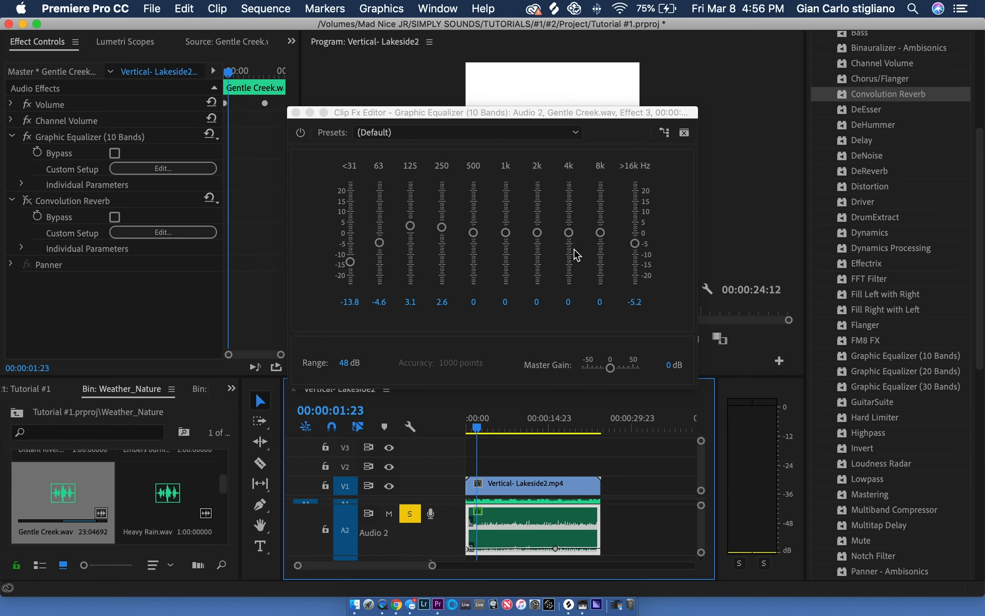
left_click_drag(568, 235, 539, 239)
left_click(304, 137)
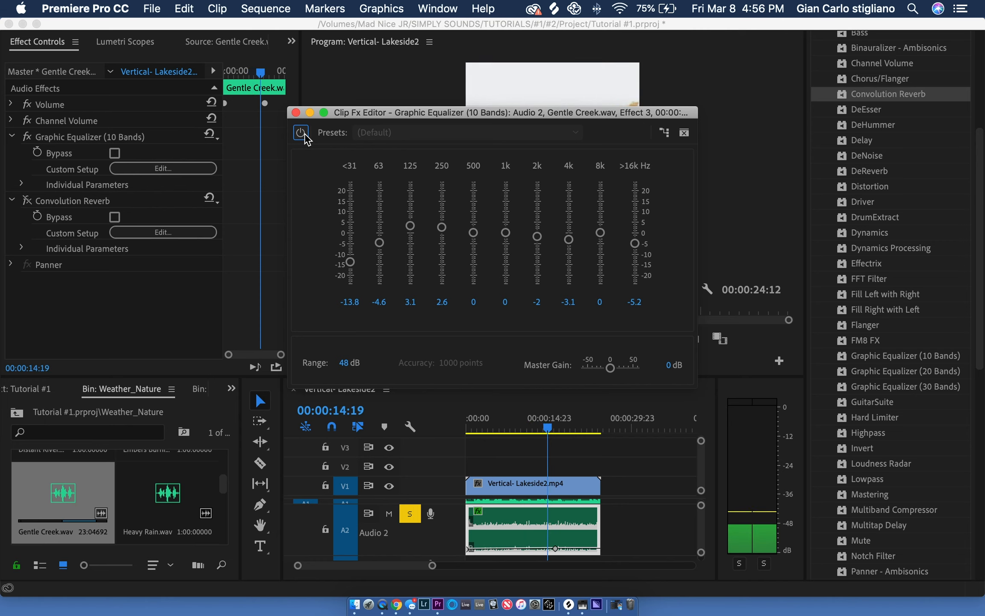
left_click(296, 113)
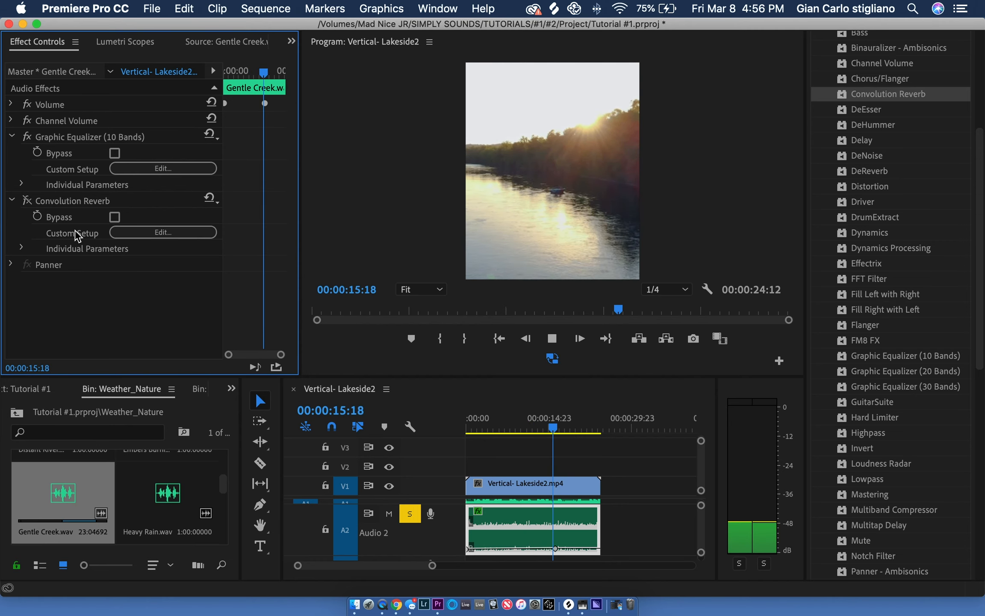
Open the creek clip's Convolution Reverb custom setup, keep the (Default) preset and set the impulse to (Custom)
left_click(124, 234)
left_click(448, 212)
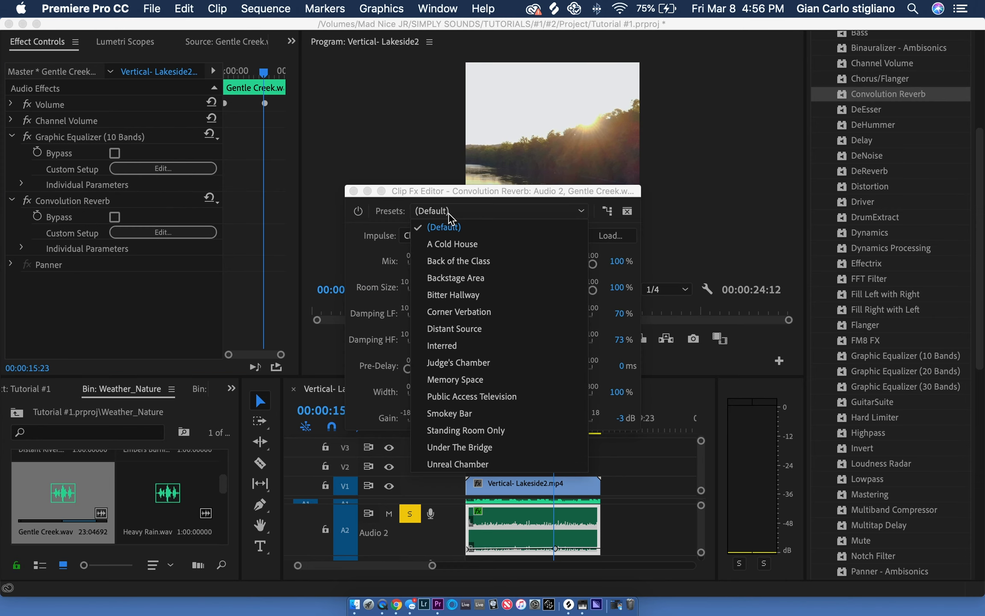
left_click(445, 227)
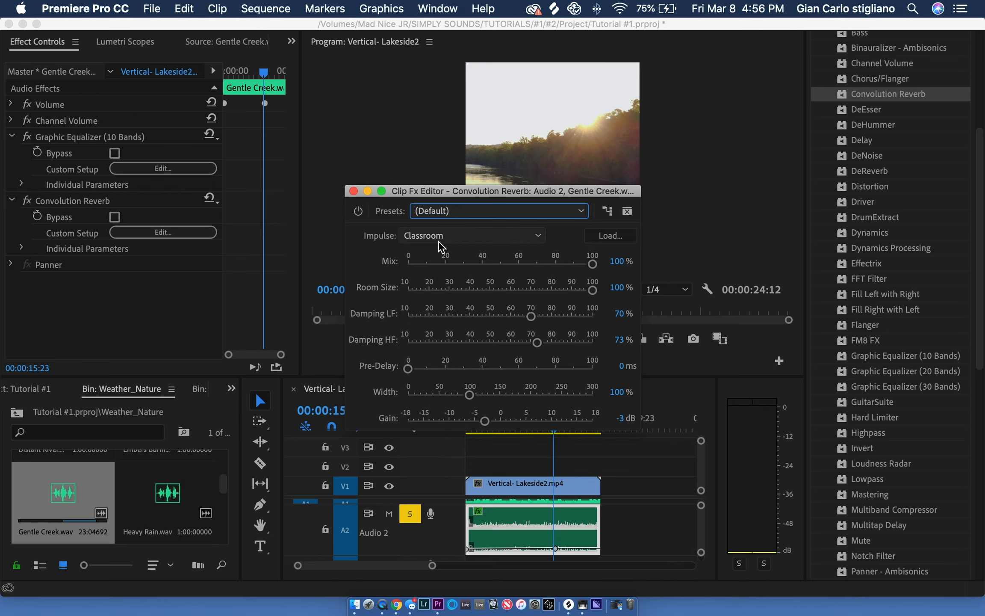
left_click(445, 243)
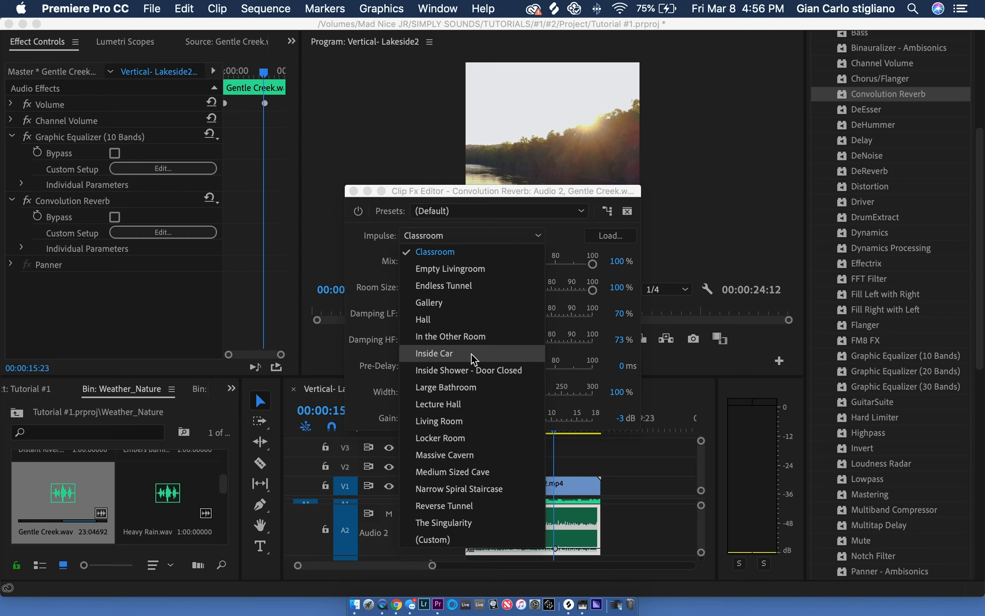
left_click(453, 539)
left_click(696, 406)
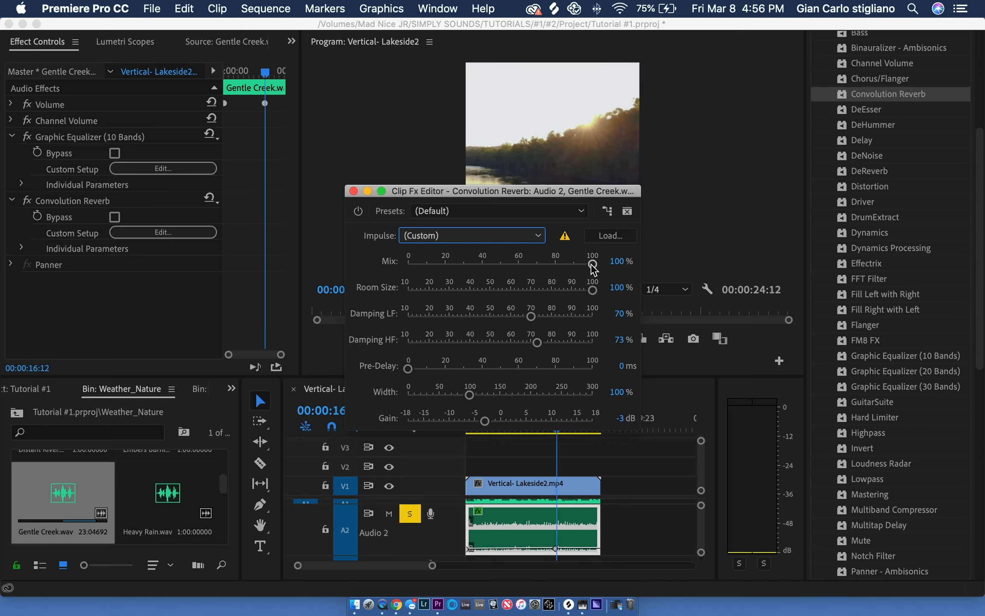
Set the reverb's mix to 71%, pre-delay to 8.7 ms and width to 170%, replaying from near the start
left_click_drag(592, 266, 540, 277)
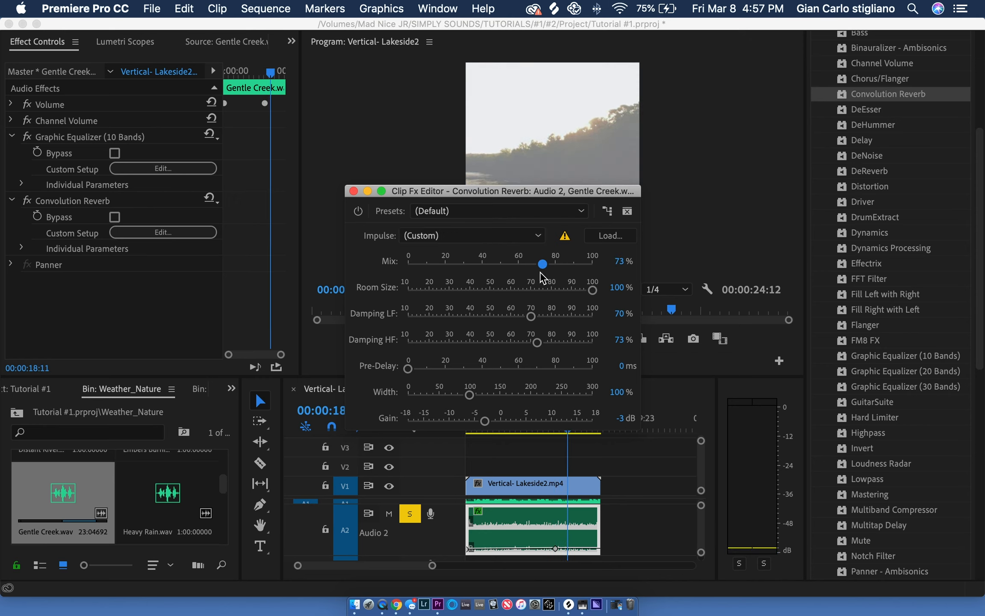
left_click_drag(572, 433, 483, 428)
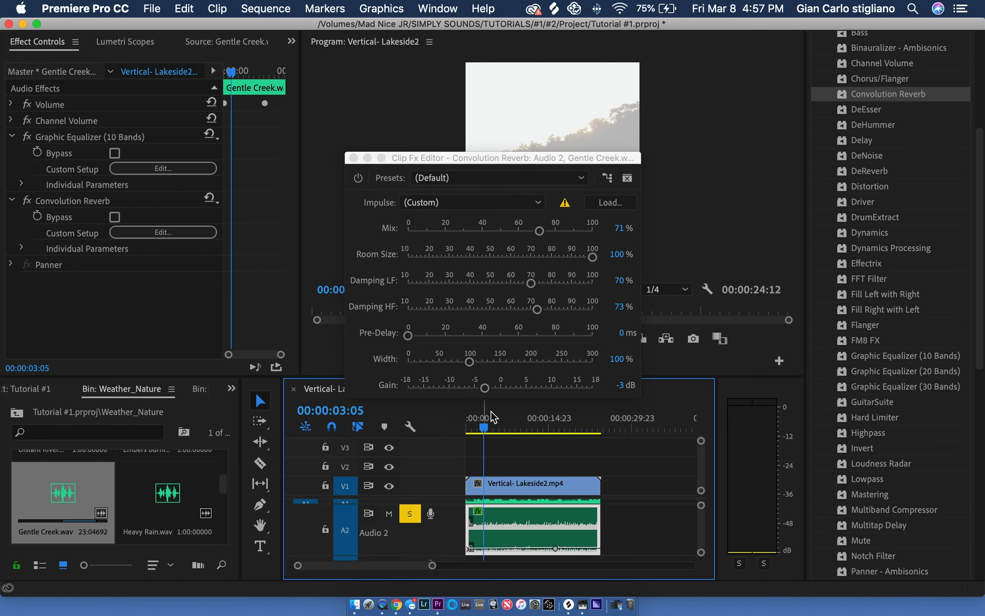
left_click_drag(407, 336, 424, 336)
left_click_drag(487, 367, 516, 363)
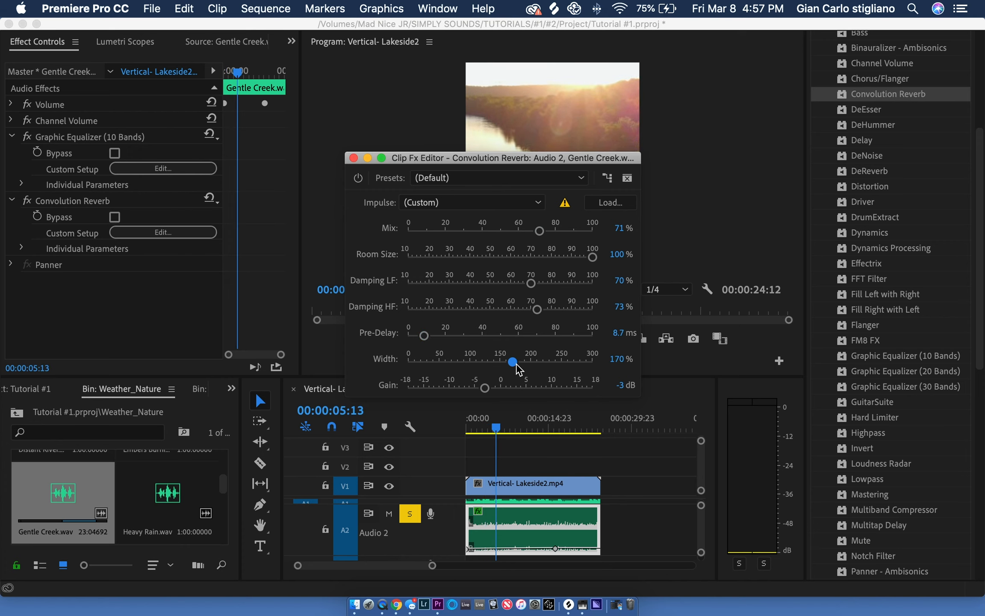
Set the reverb's mix to 35%, room size to 83% and pre-delay to 28.7 ms, unsolo Audio 2 and close the editor
left_click_drag(548, 235, 508, 231)
left_click(593, 257)
left_click_drag(595, 260, 560, 261)
left_click_drag(508, 231, 475, 235)
left_click_drag(426, 335, 460, 336)
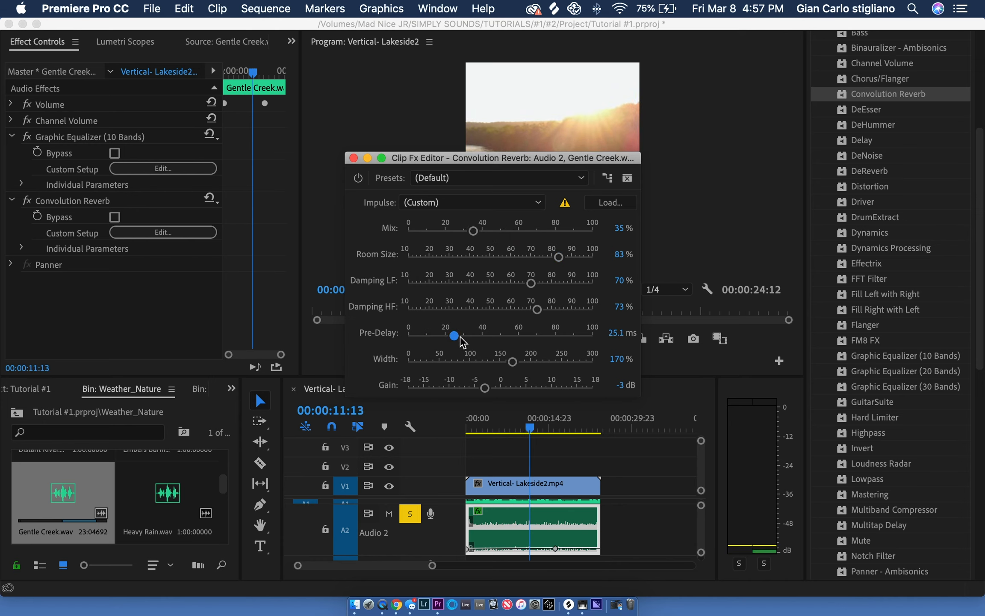
left_click(410, 513)
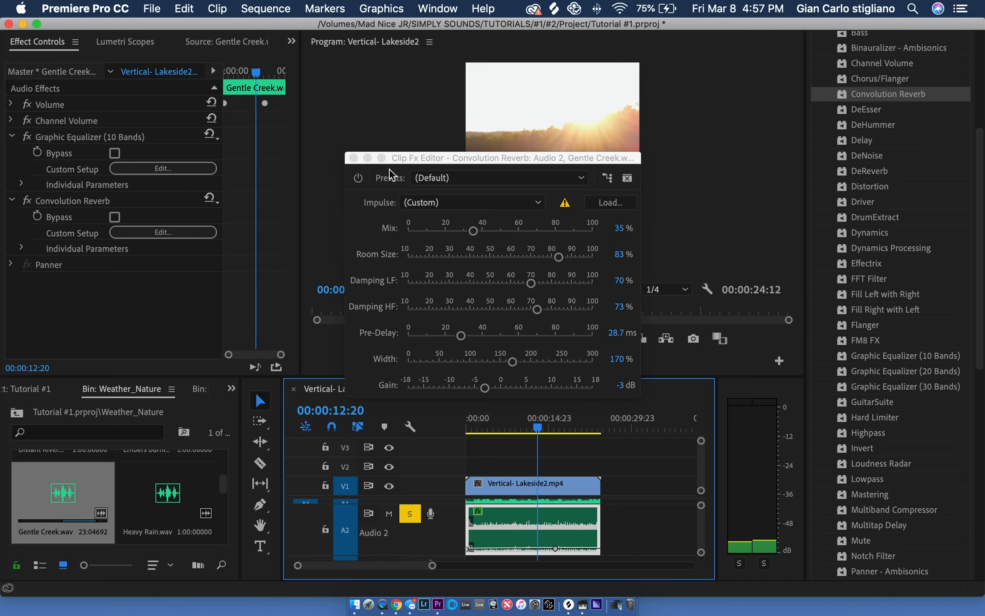
left_click(353, 158)
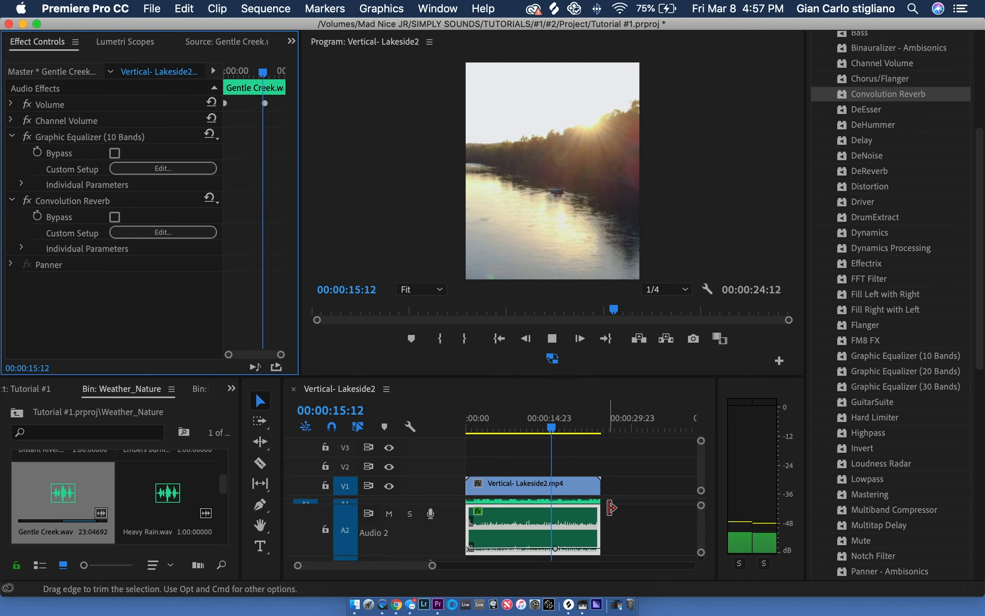
Raise the creek clip's second volume keyframe slightly and play the sequence from the start
left_click(556, 548)
left_click_drag(556, 549, 556, 548)
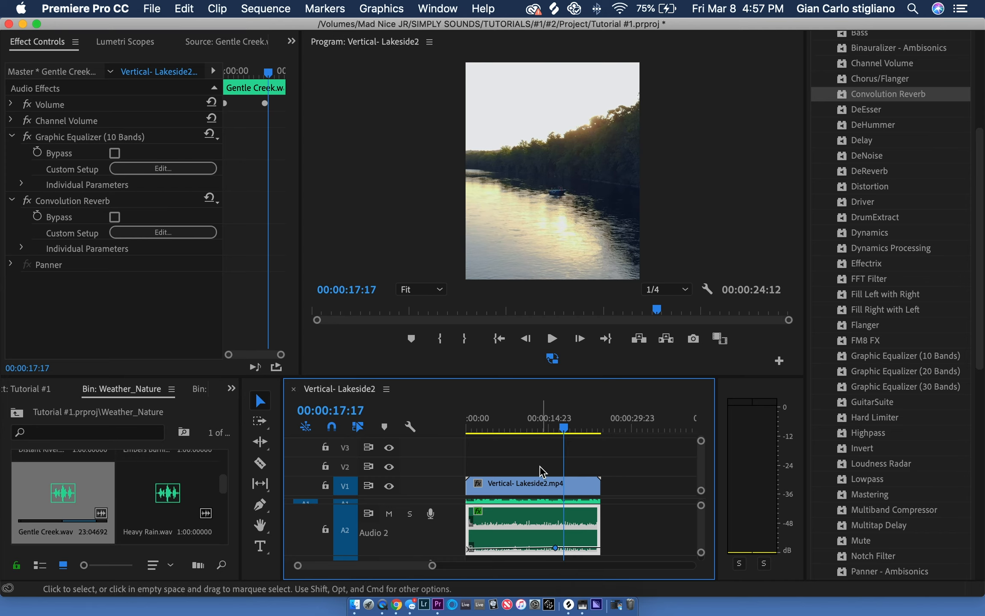
left_click_drag(539, 430, 423, 443)
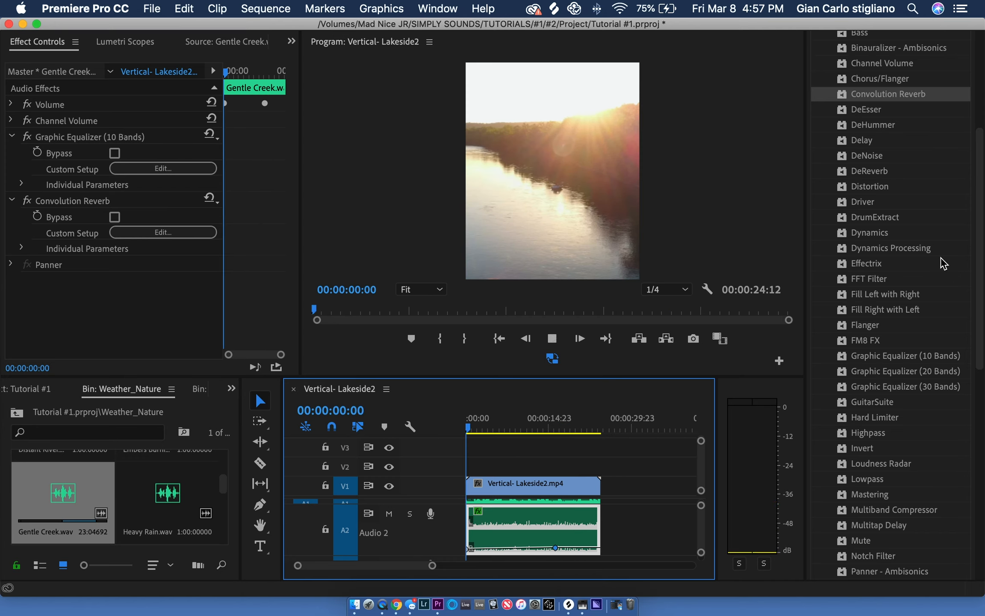
key("space")
Search the effects for "fade" and apply the Constant Gain crossfade to the end of the Gentle Creek clip
scroll(877, 89, "up", 5)
left_click(861, 63)
type("fade")
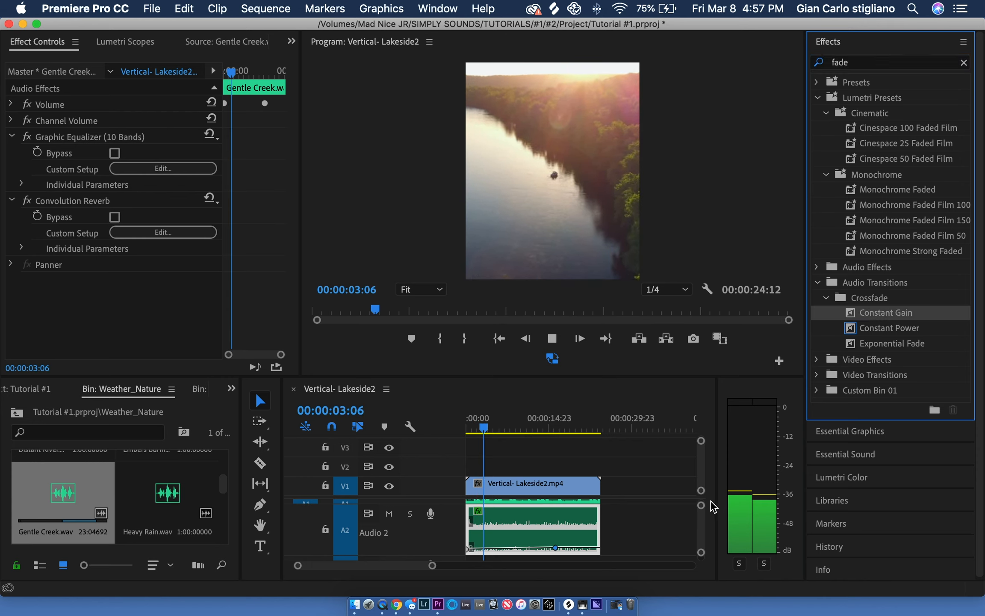
left_click_drag(714, 507, 601, 528)
Extend the creek clip's ending Constant Gain transition to 00:00:02:14 and clear the effects search
key("=")
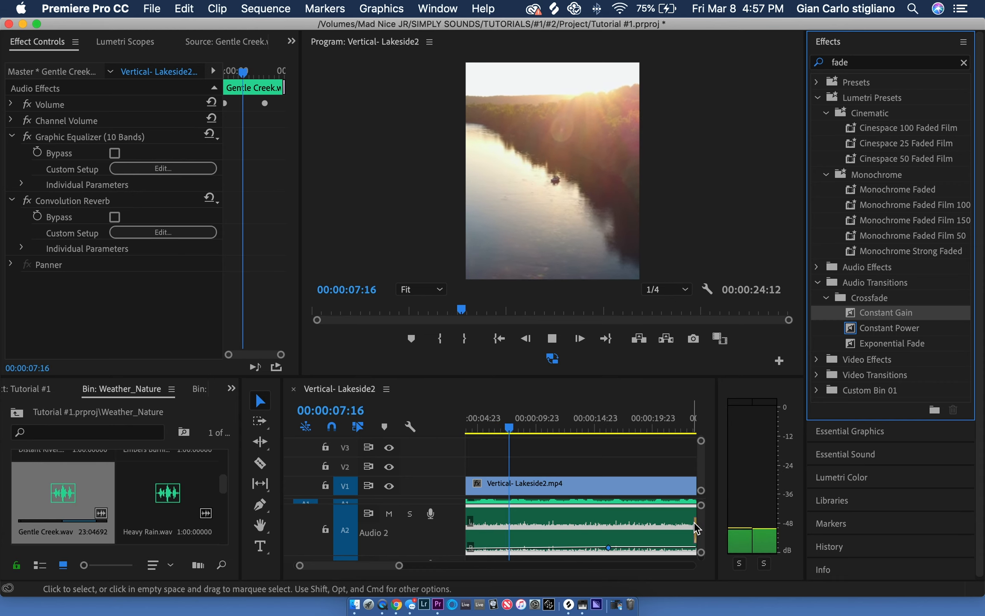
scroll(676, 529, "right", 3)
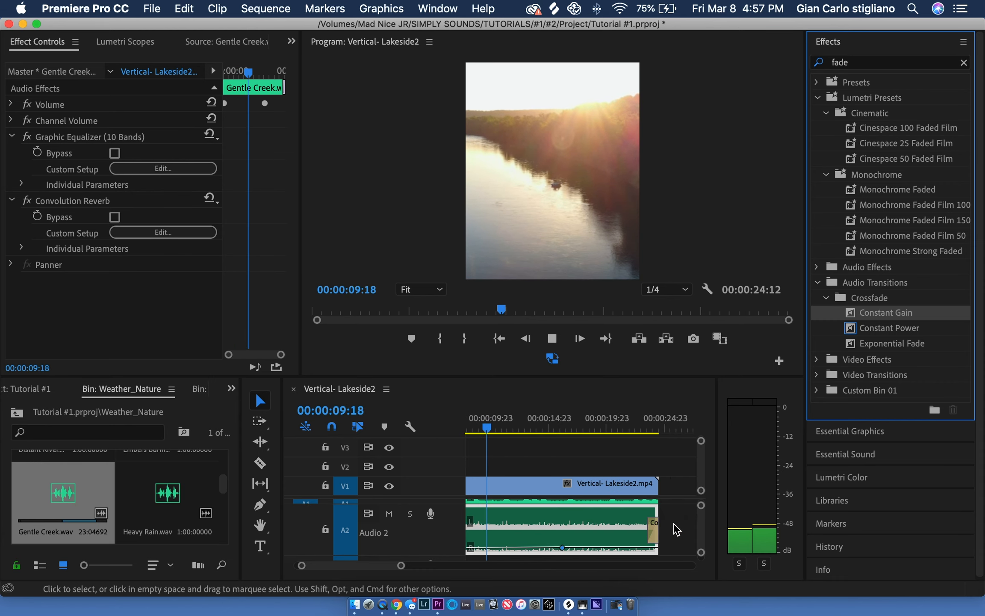
key("=")
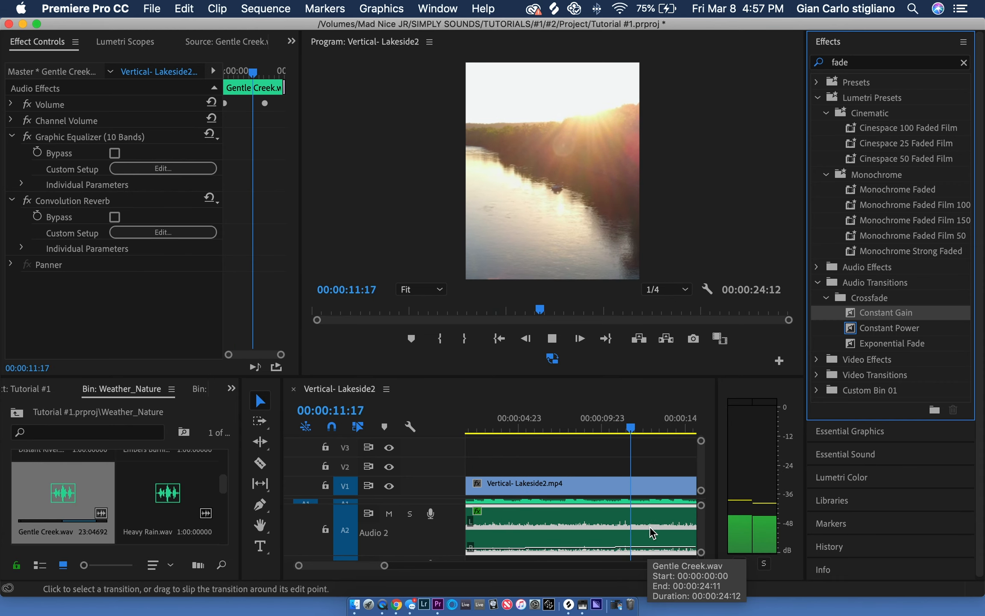
scroll(662, 531, "right", 3)
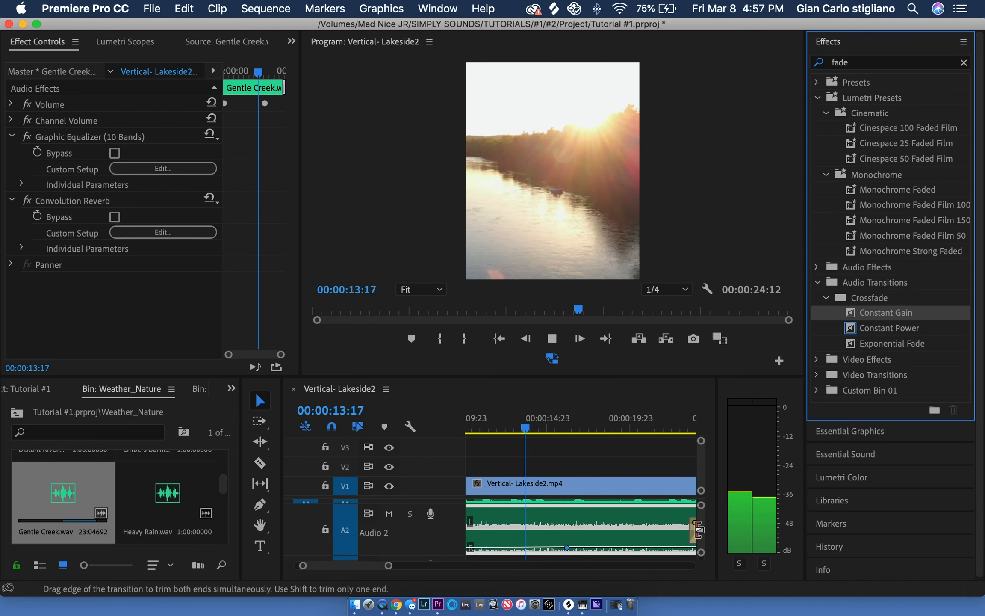
left_click_drag(690, 533, 669, 530)
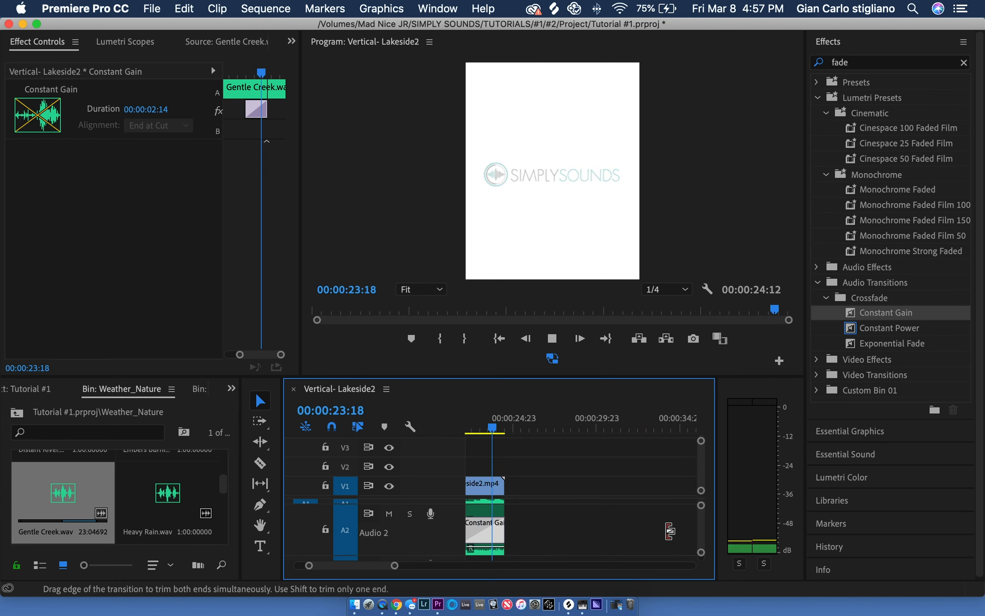
key("minus")
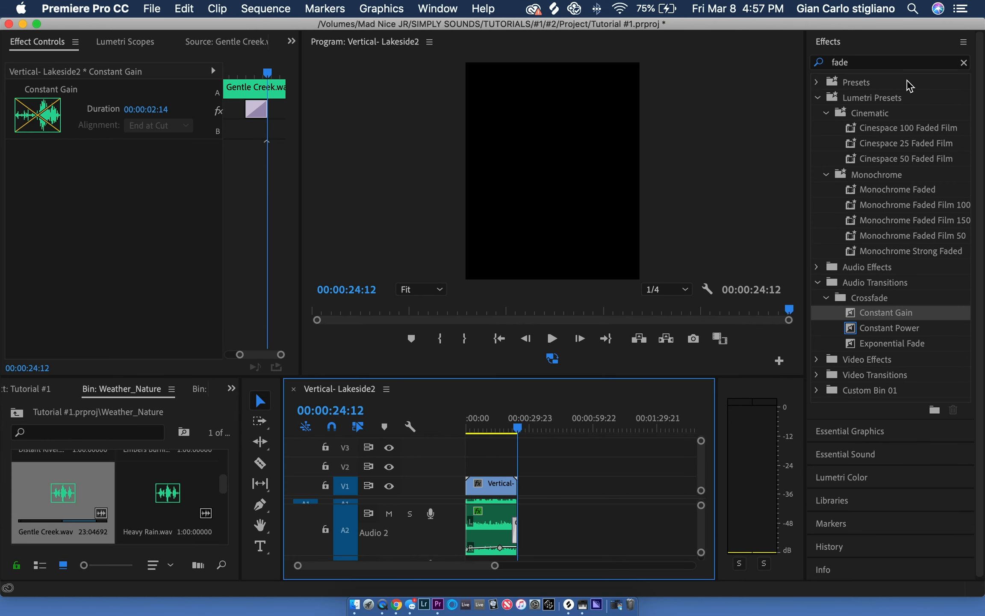
left_click(963, 63)
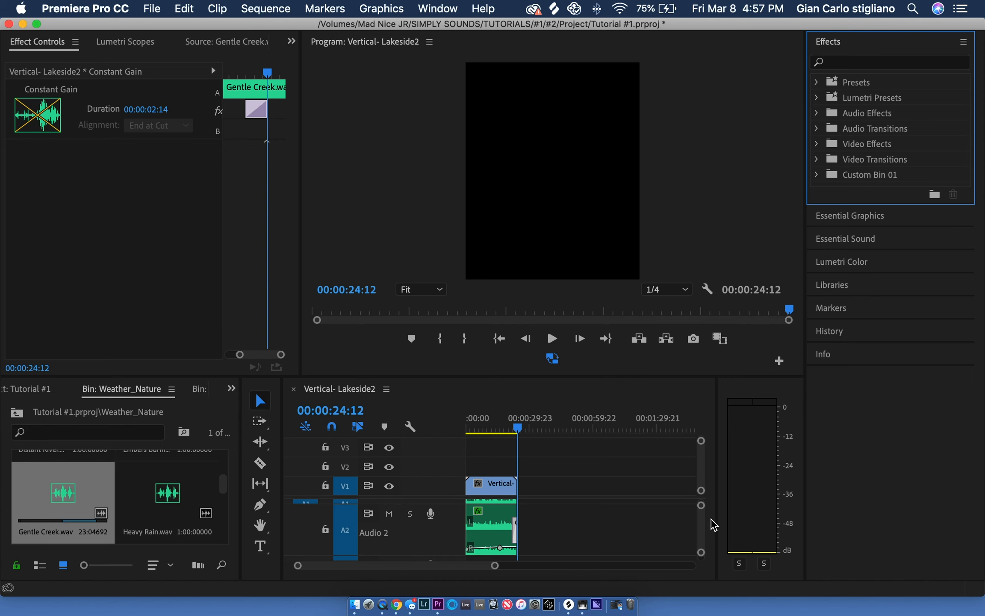
Collapse the height of the audio tracks, place the playhead at 00:00:14:20 and save the project
scroll(702, 496, "down", 2)
left_click_drag(702, 496, 702, 492)
scroll(457, 498, "up", 6)
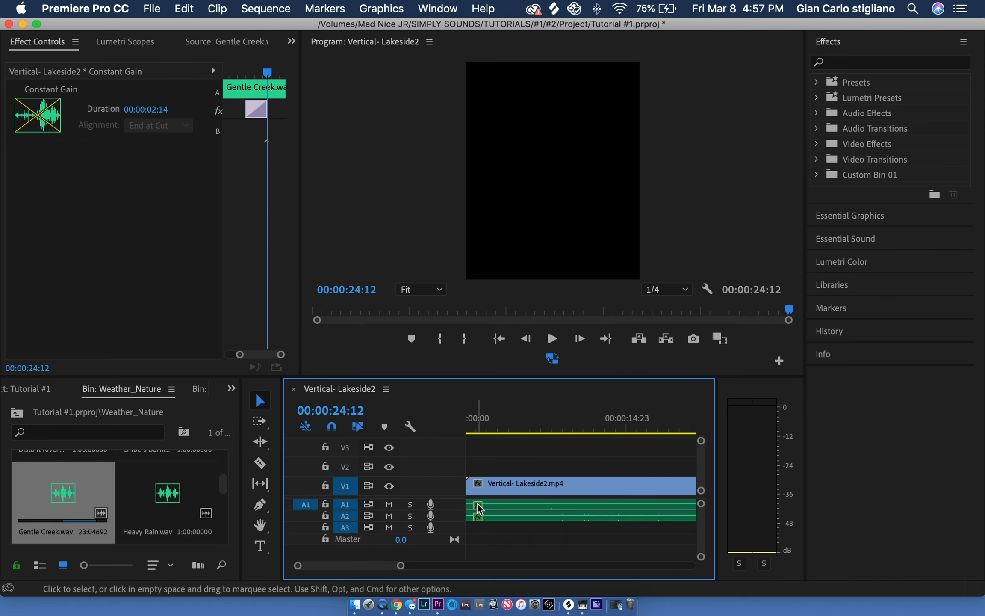
scroll(478, 508, "down", 3)
left_click_drag(499, 429, 535, 428)
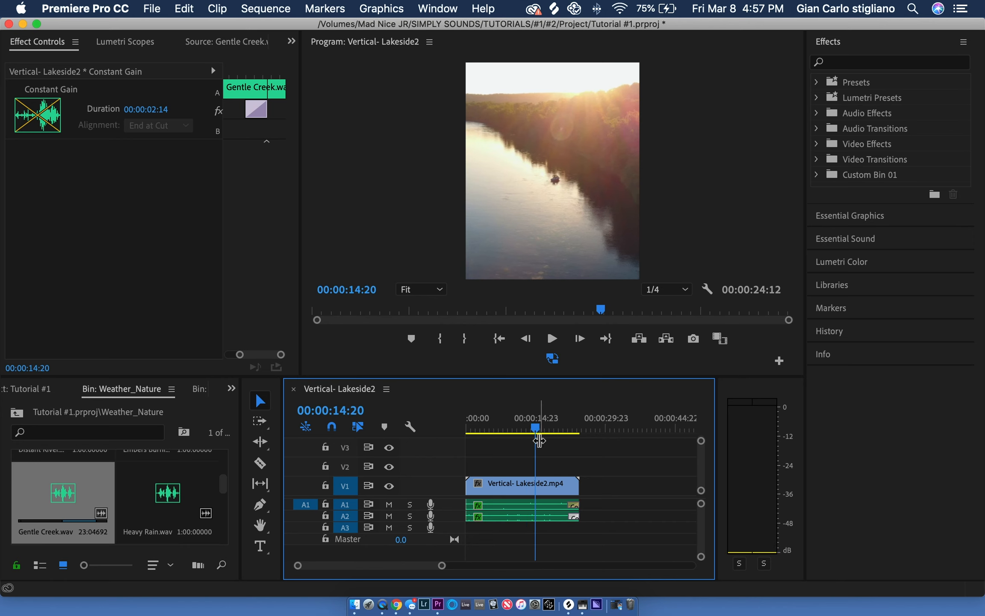
key("super+s")
Open the project's Transportation bin and load Boat Engine Idle.wav for source preview
scroll(539, 519, "up", 3)
left_click(225, 490)
left_click(136, 434)
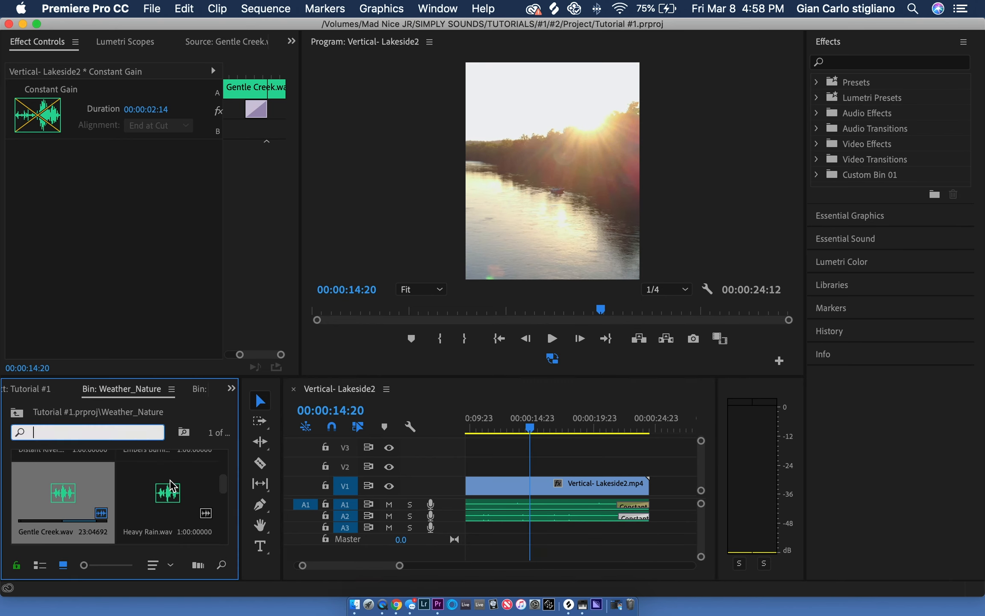
left_click(46, 388)
scroll(222, 509, "up", 3)
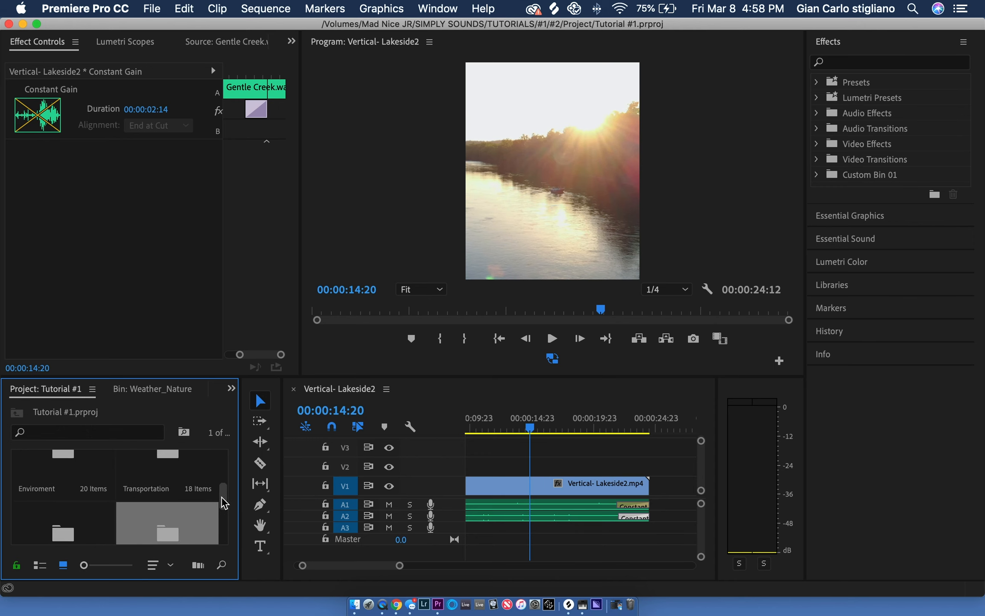
double_click(179, 492)
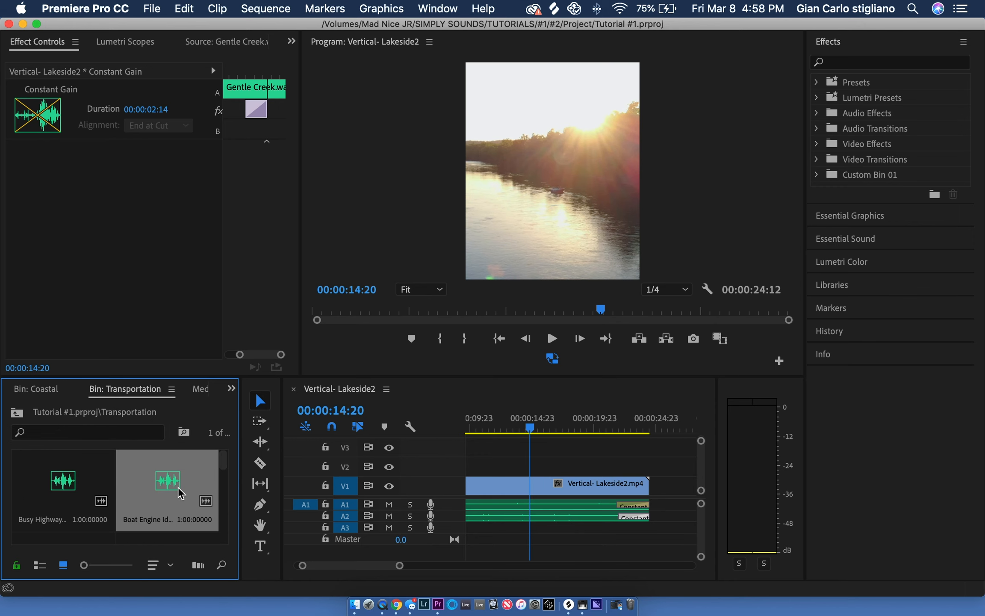
scroll(226, 470, "down", 2)
scroll(225, 469, "up", 2)
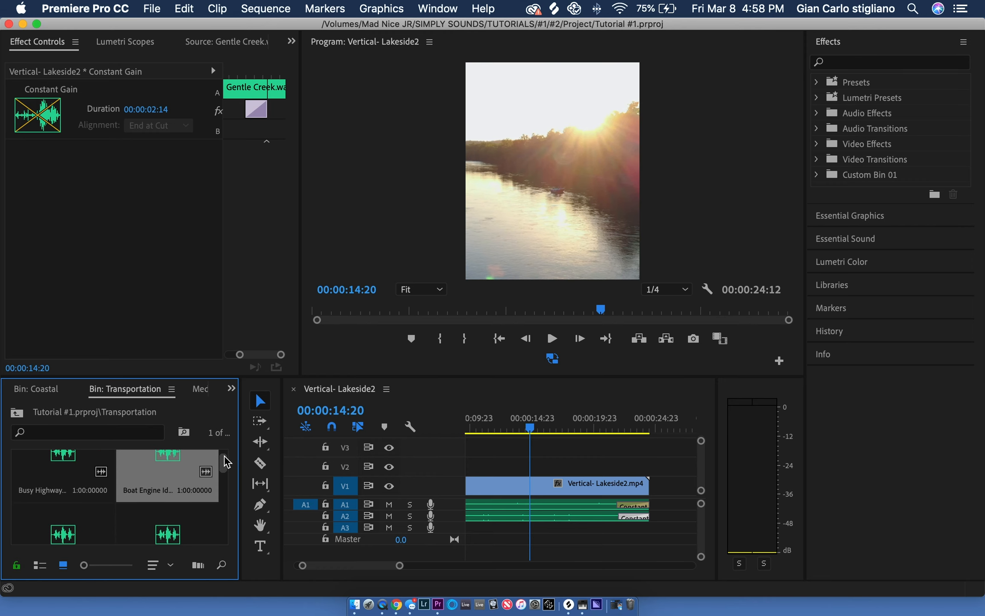
double_click(154, 496)
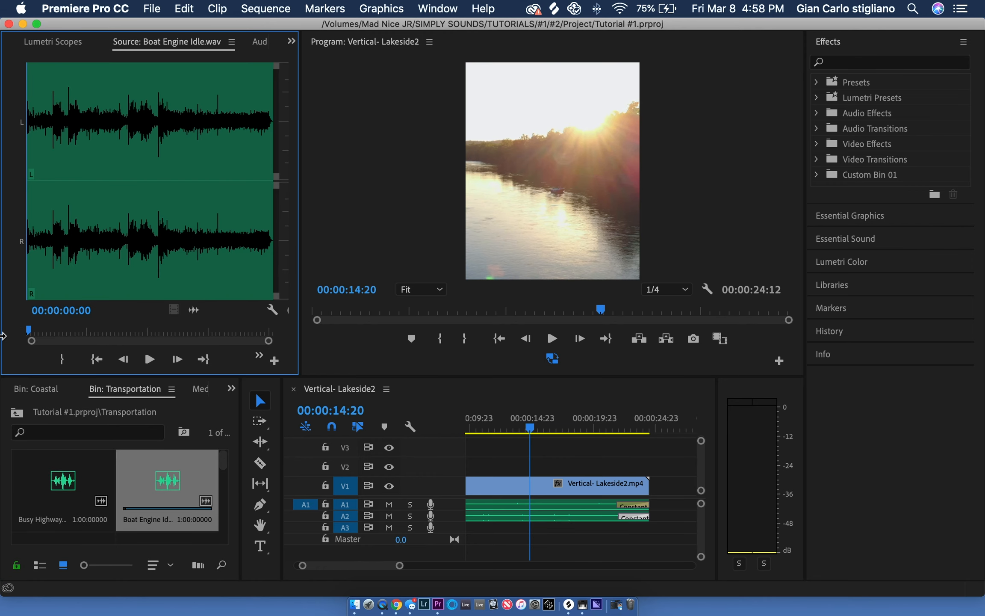
Audition the beginning of Boat Engine Idle.wav and mark an In point at about 14 seconds
key("space")
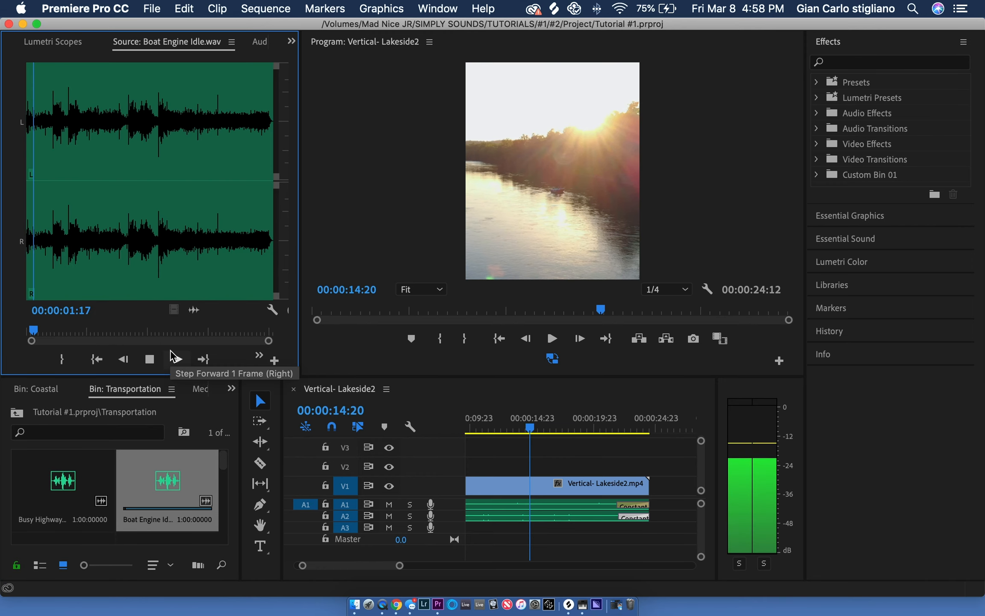
left_click(47, 330)
key("space")
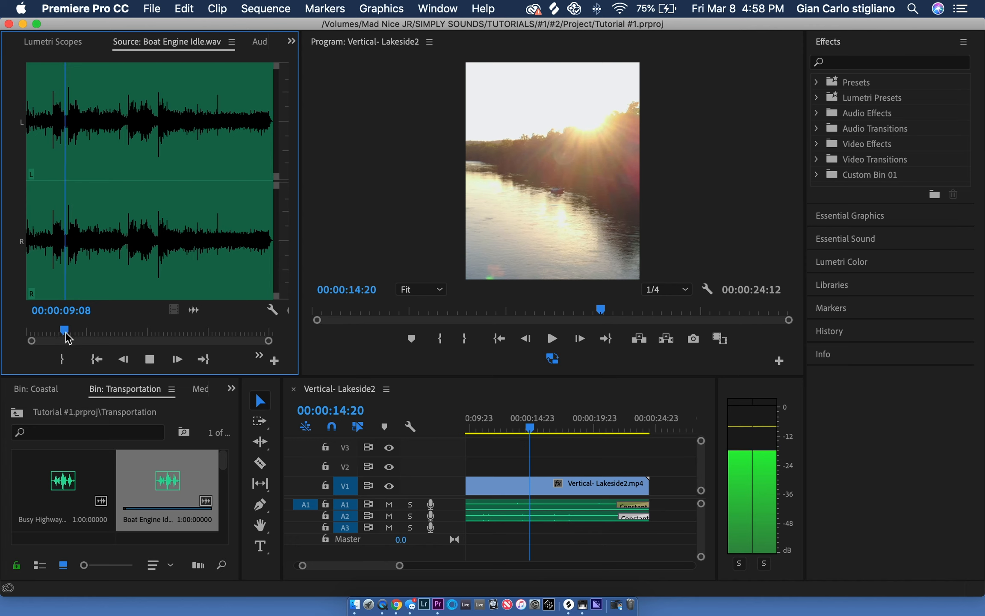
left_click(81, 336)
key("space")
key("i")
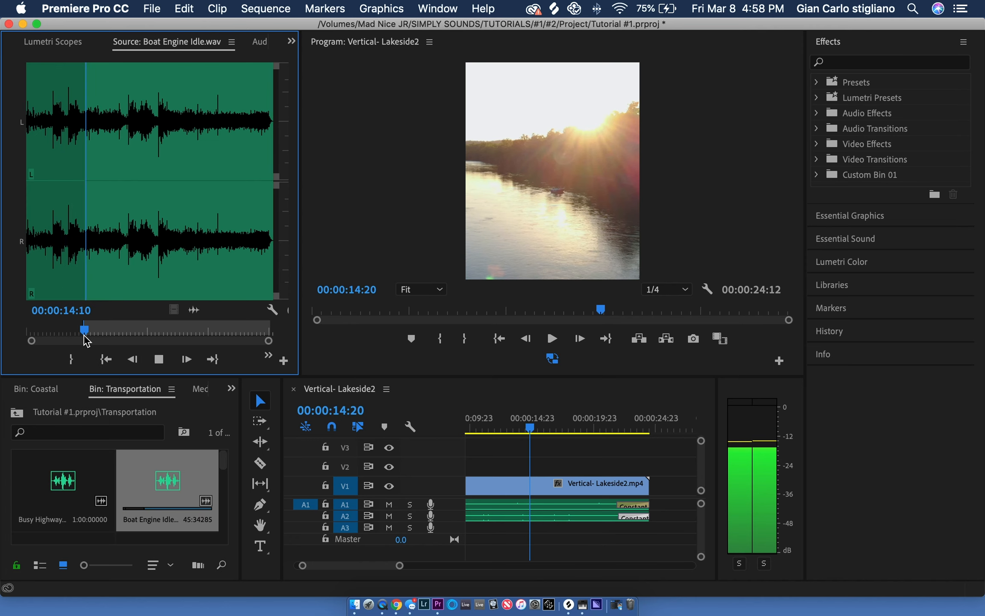
Mark the boat engine sound's Out point at about 25 seconds, just before the louder section, and stop playback
left_click(109, 336)
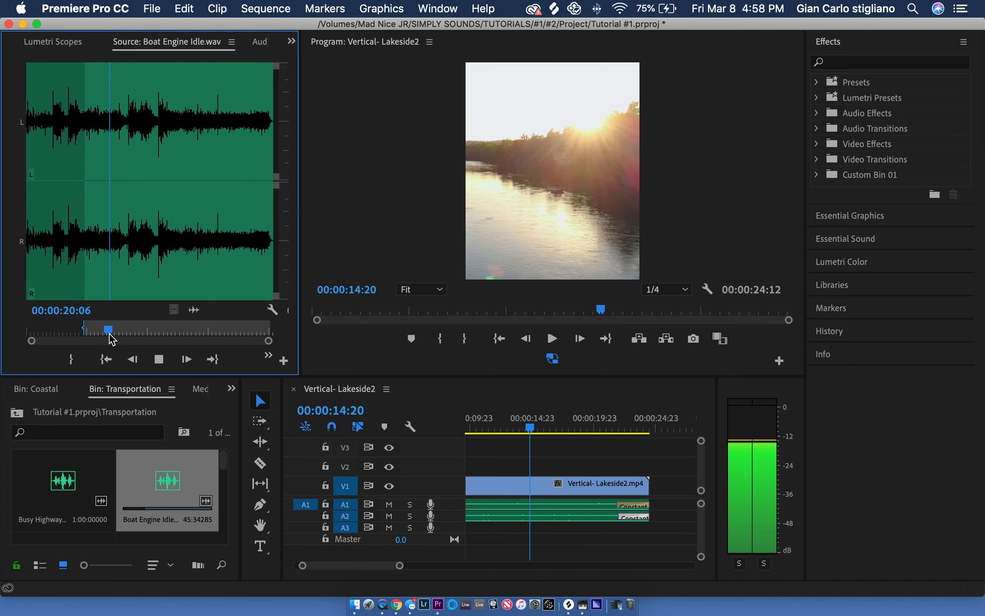
left_click(128, 338)
key("o")
key("space")
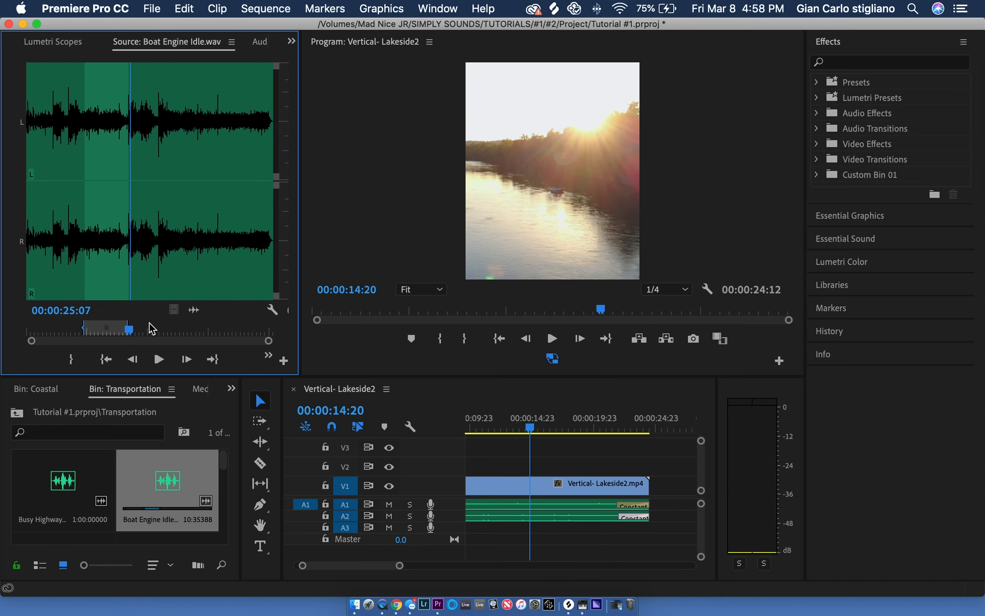
Audition the boat engine sound between about 43 and 49 seconds, then place its marked section on Audio 3, starting around 13 seconds
left_click(199, 330)
key("space")
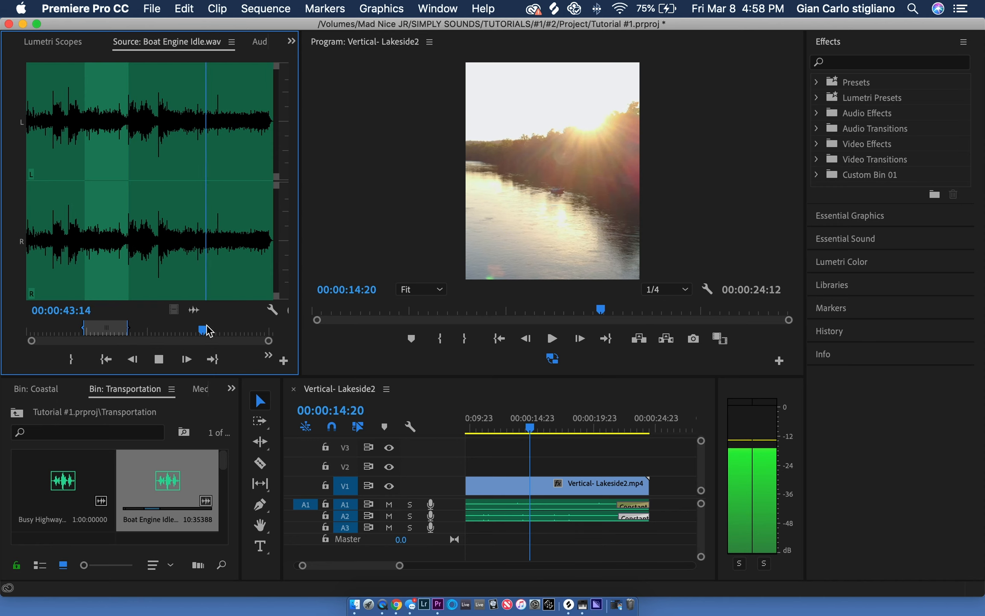
left_click_drag(206, 330, 220, 330)
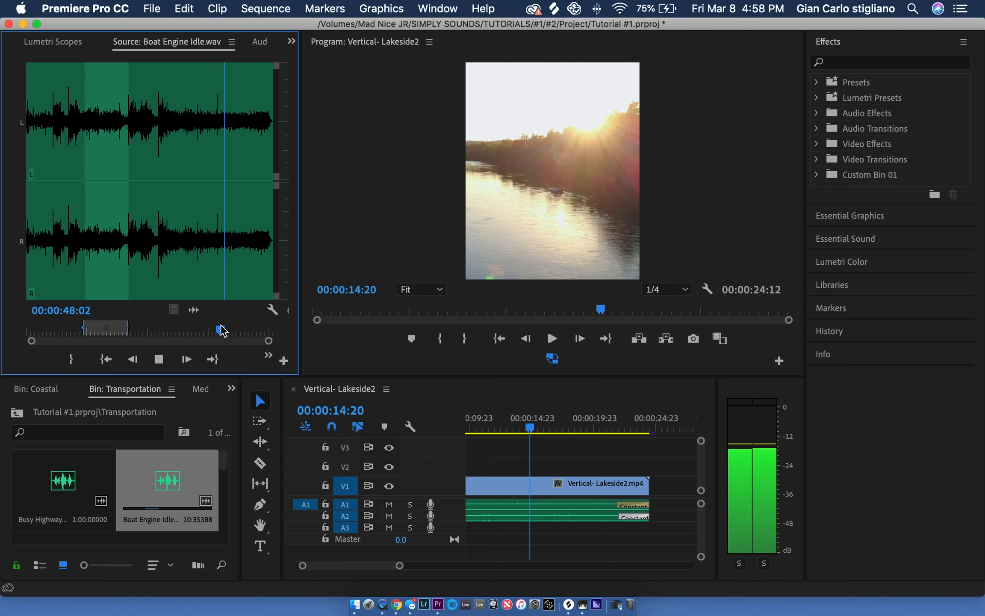
key("space")
left_click_drag(497, 516, 504, 528)
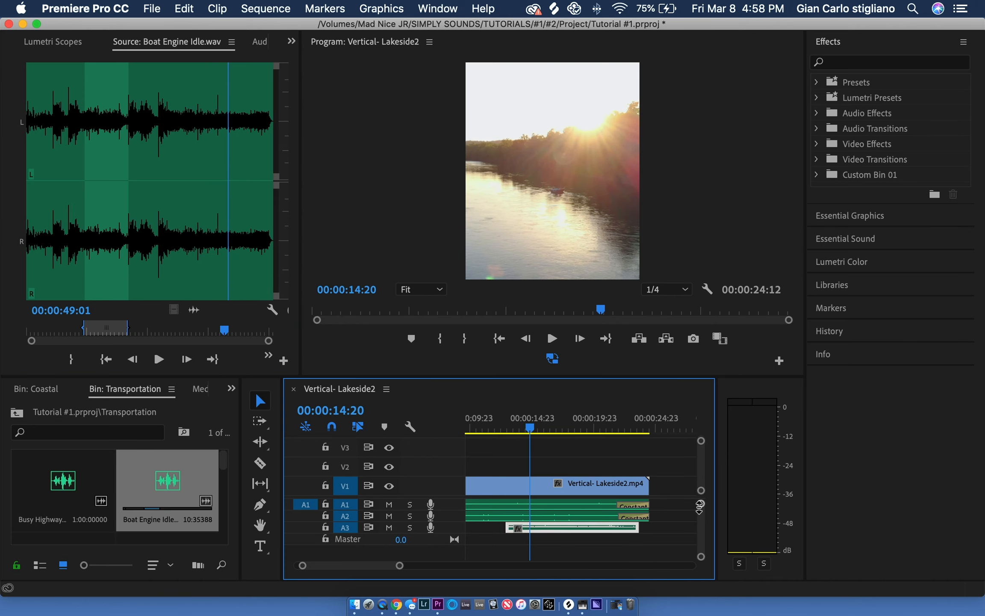
Enlarge the Audio 3 track's display and move the boat engine clip earlier so it starts at 00:00:10:14
left_click_drag(701, 503, 701, 510)
scroll(595, 528, "down", 5)
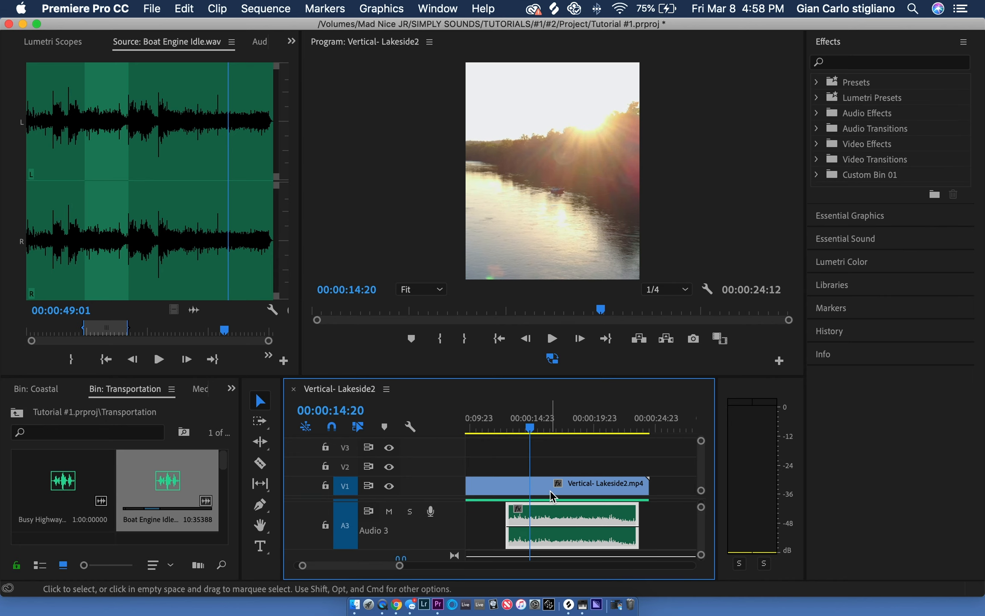
left_click_drag(496, 429, 477, 429)
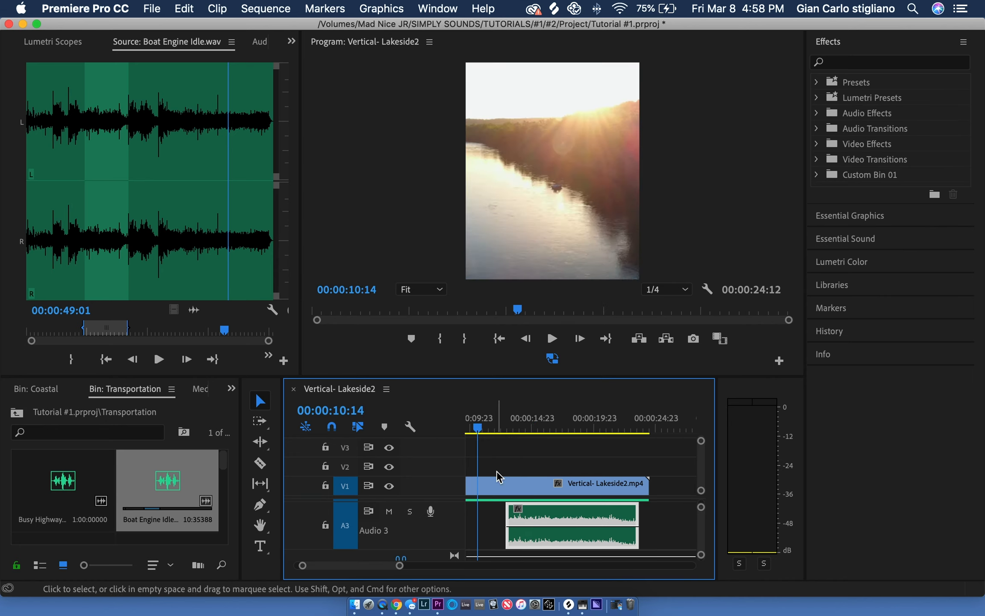
scroll(498, 476, "down", 3)
scroll(496, 525, "up", 3)
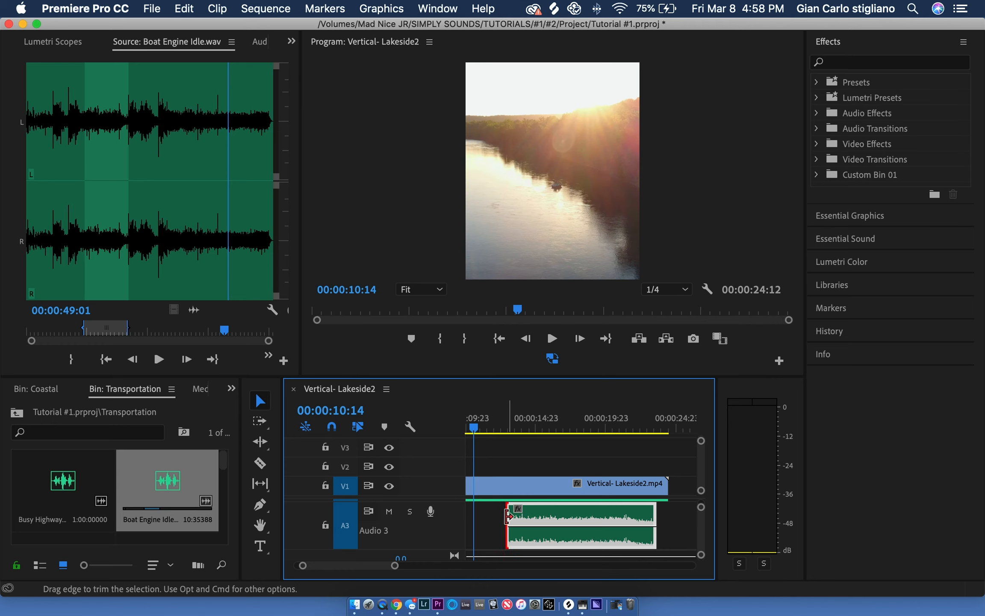
left_click_drag(529, 516, 506, 515)
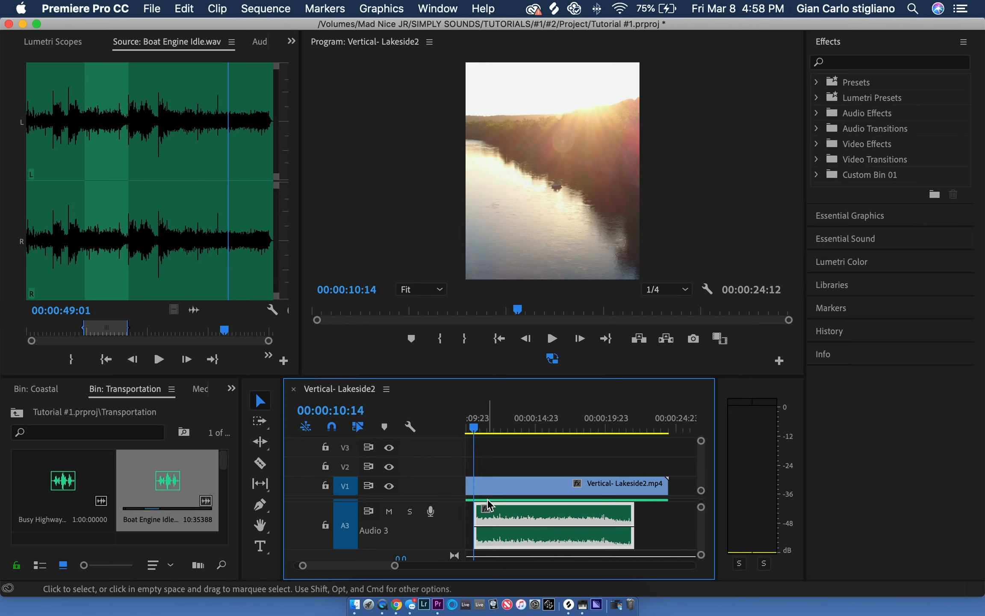
Audition the boat engine clip in the sequence and lower its overall volume level to about -27 dB
scroll(492, 502, "left", 2)
scroll(493, 503, "down", 2)
left_click(492, 428)
key("space")
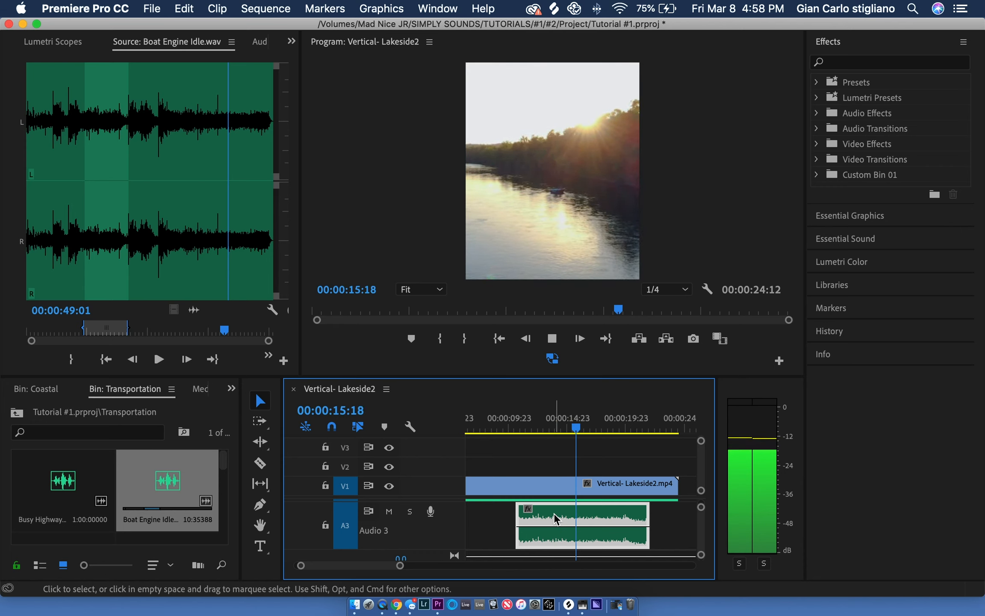
key("space")
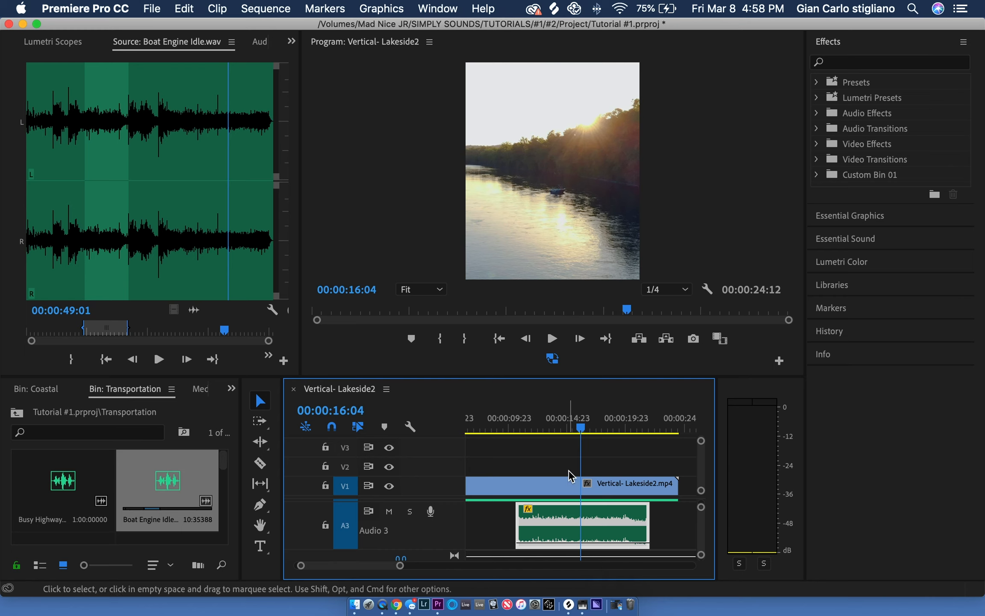
left_click(568, 426)
key("space")
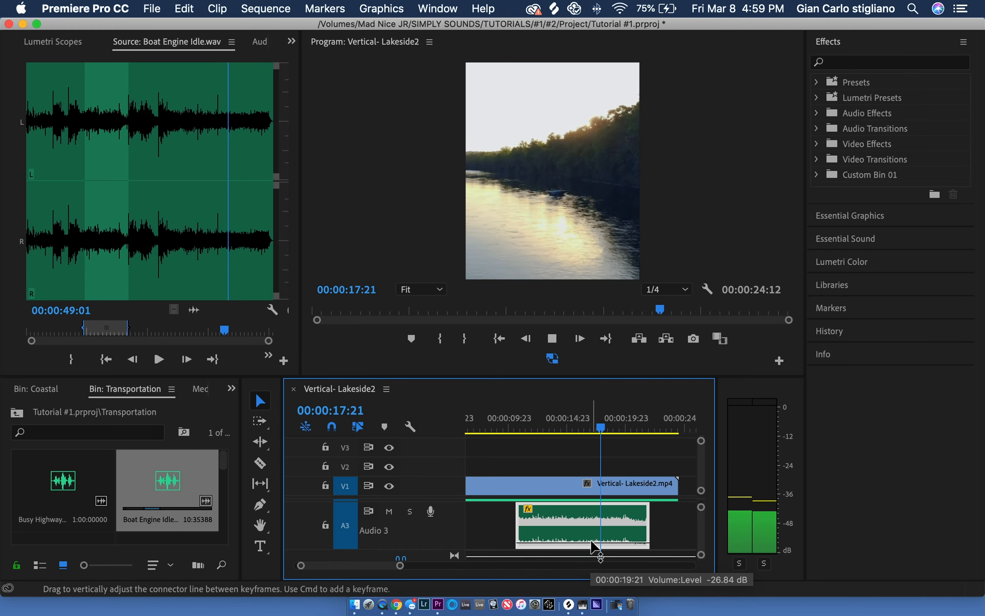
key("space")
Keyframe the boat engine's volume to rise from silence at its start to -17.30 dB at about 00:00:15:12, then fade out at its end
key("p")
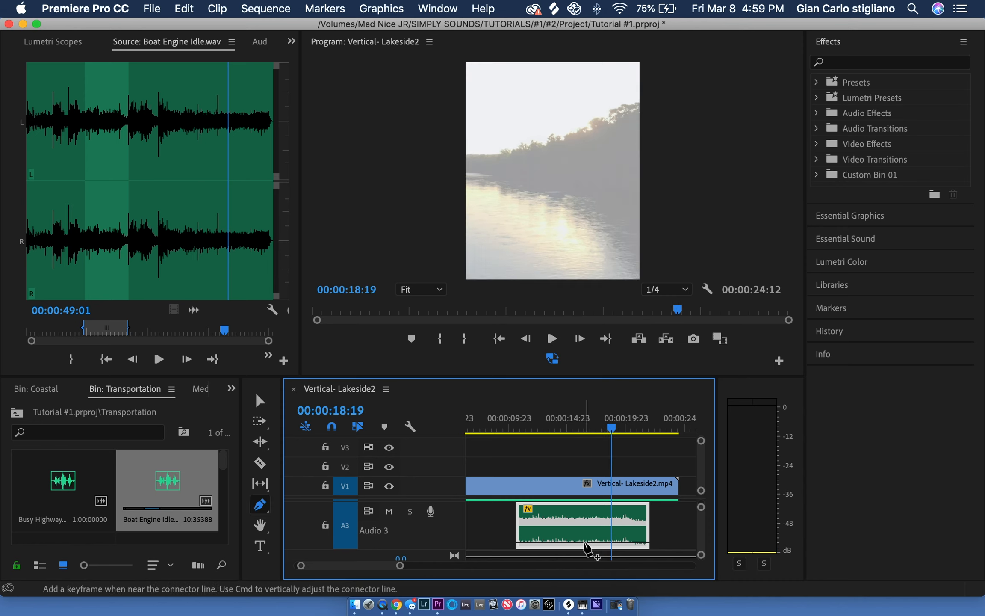
left_click(563, 426)
key("space")
key("space")
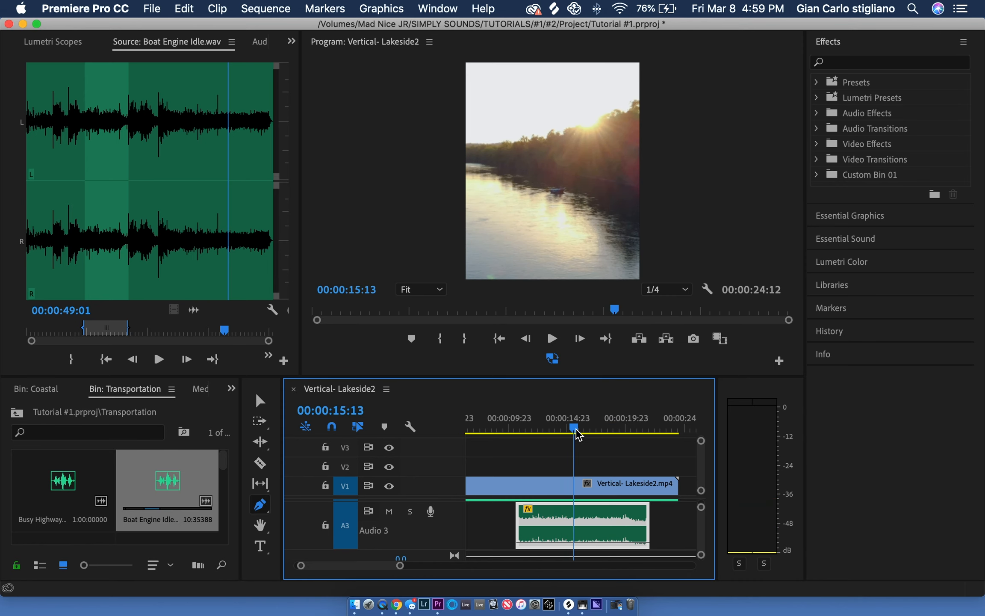
left_click(573, 542)
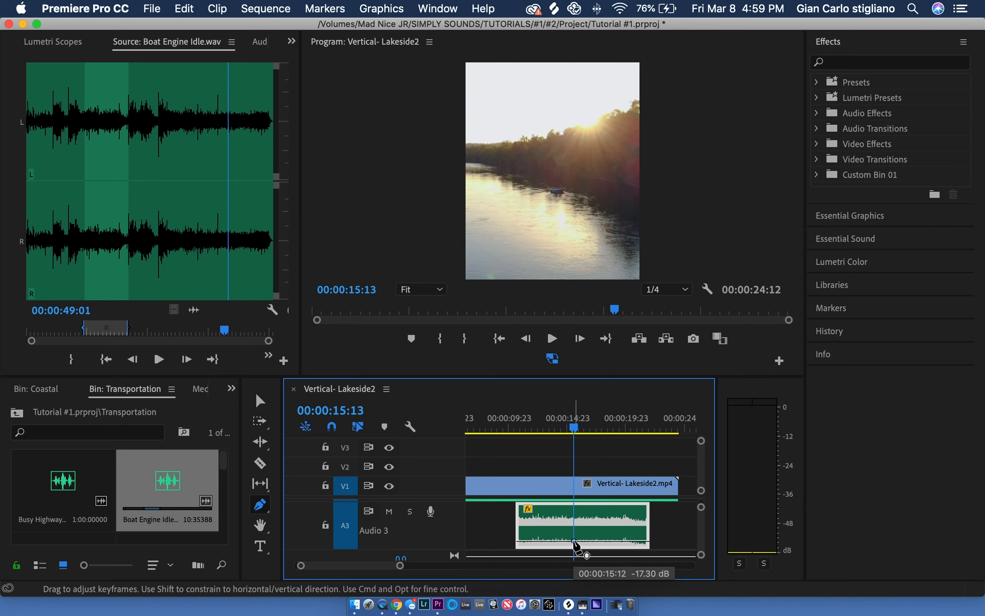
left_click(532, 541)
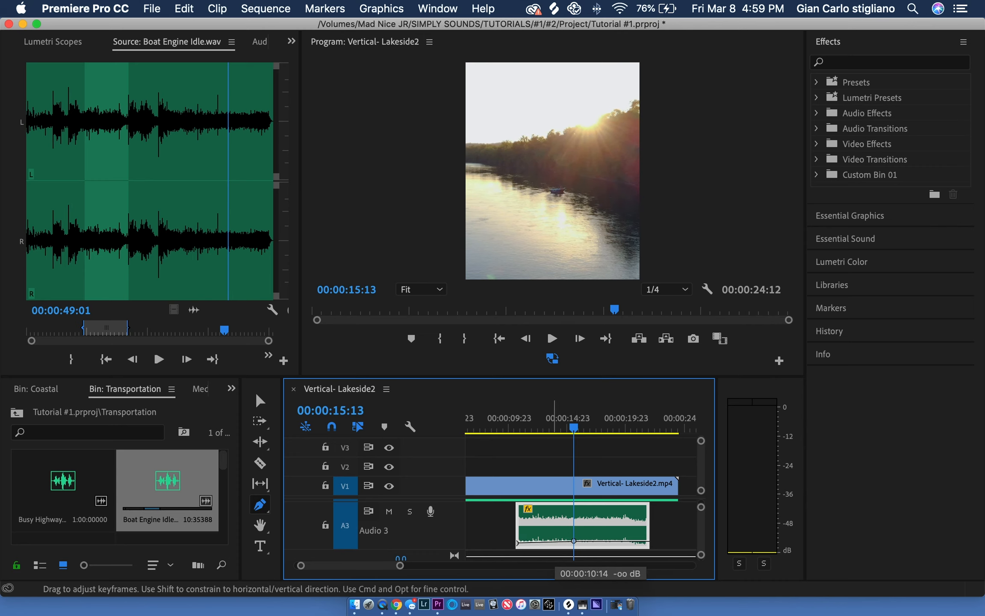
left_click(612, 541)
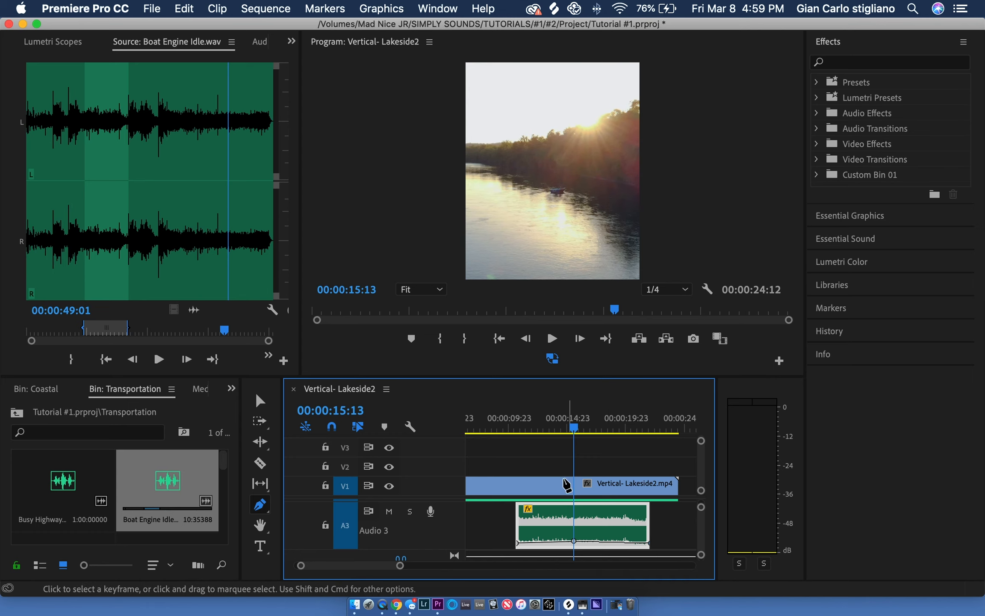
Play the boat engine fade from about 10 seconds and extend the clip's beginning back to 00:00:08:20
left_click(507, 430)
key("space")
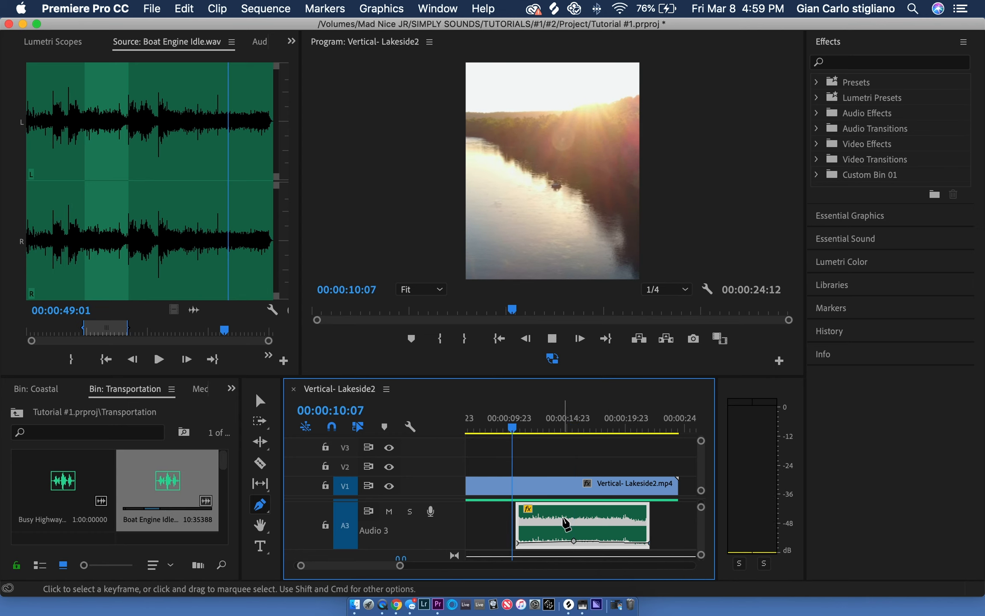
key("v")
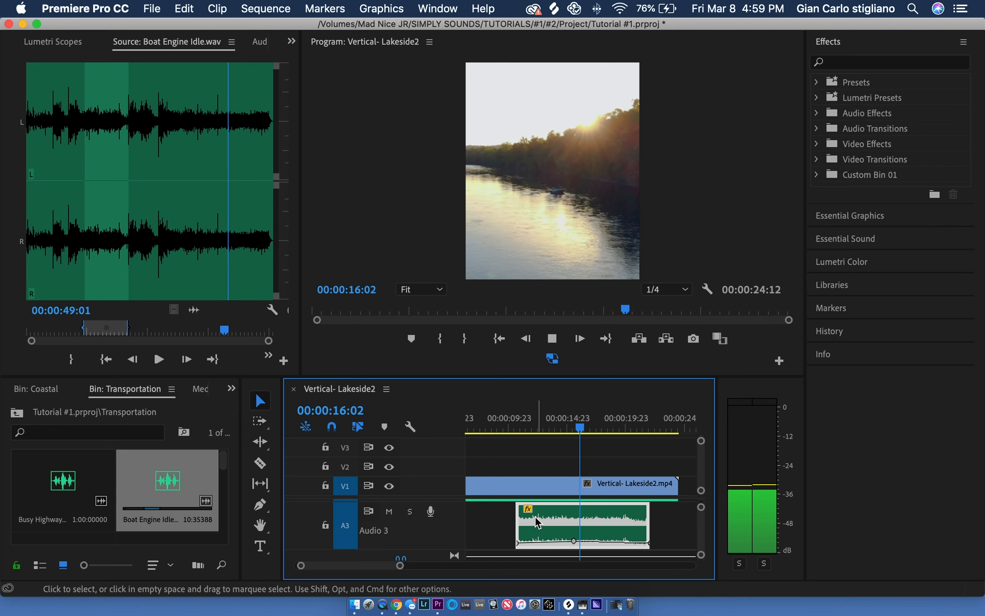
left_click_drag(521, 513, 496, 542)
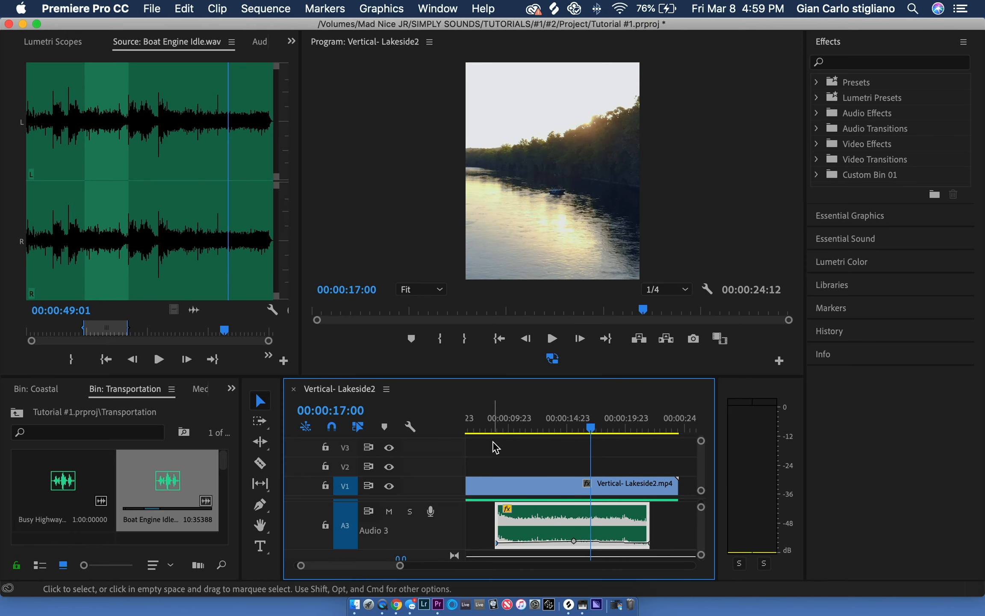
Fine-tune the boat engine's middle volume keyframe while auditioning the extended fade in the sequence
left_click(493, 428)
key("space")
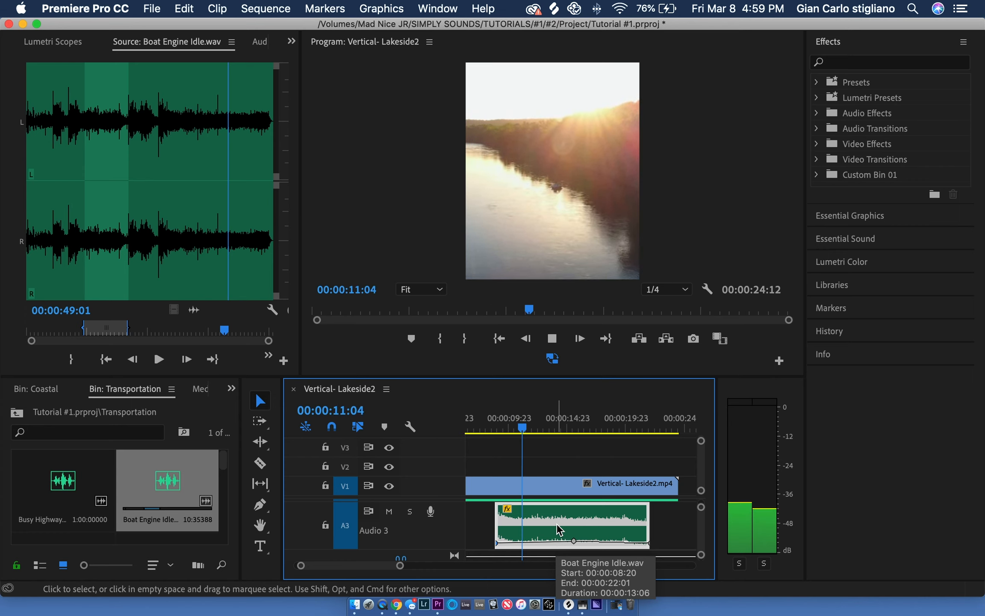
left_click(573, 542)
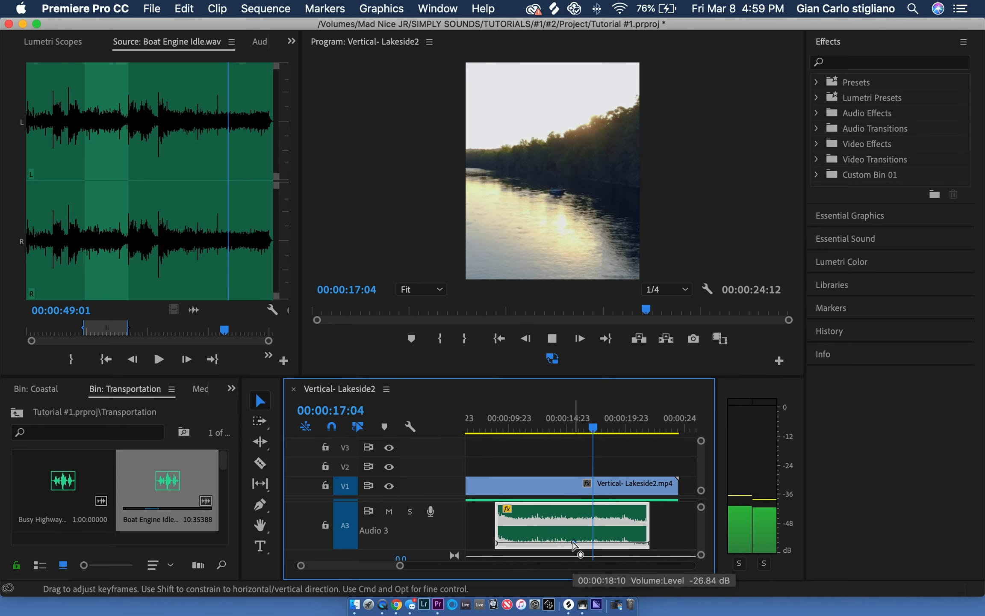
key("space")
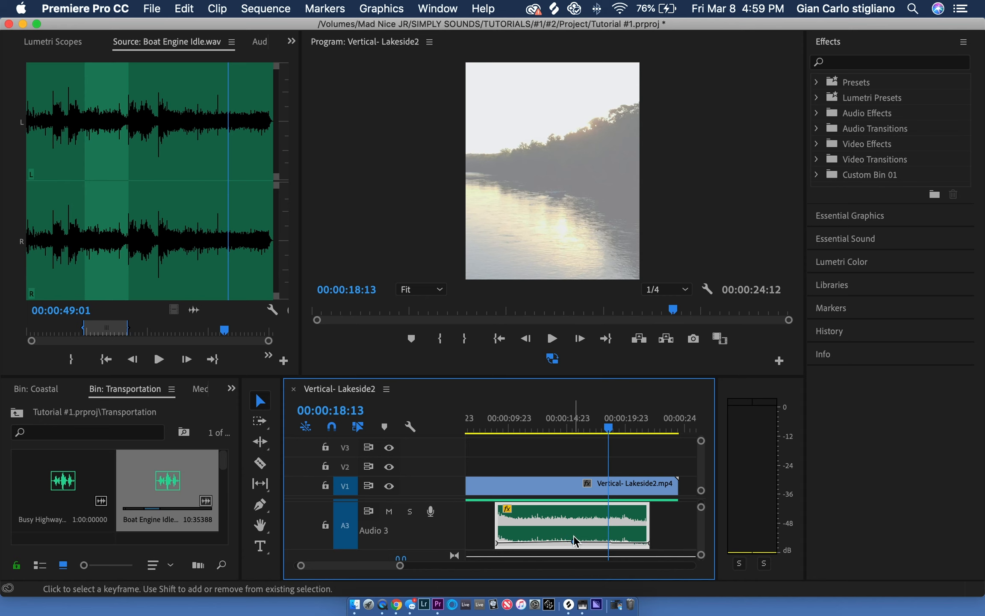
left_click(556, 423)
key("space")
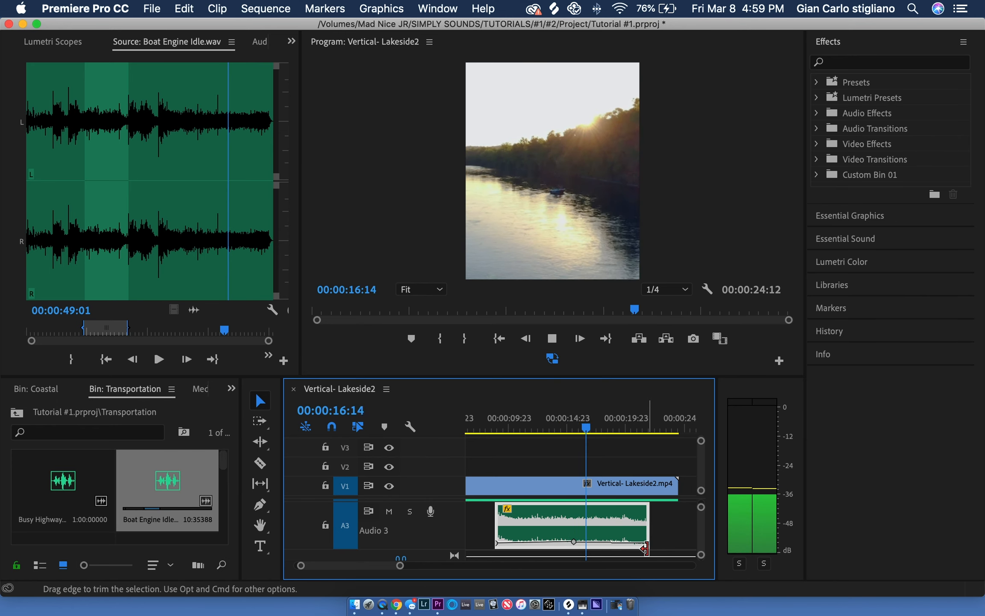
key("space")
left_click(560, 427)
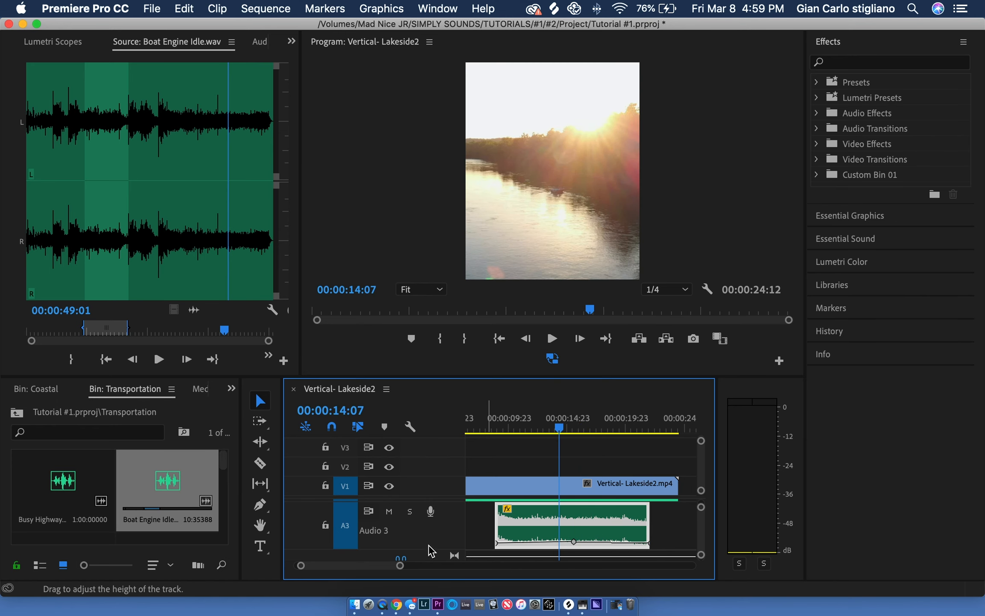
Solo Audio 3 and apply the Graphic Equalizer (10 Bands) and Stereo Expander effects to the boat engine clip
left_click(409, 512)
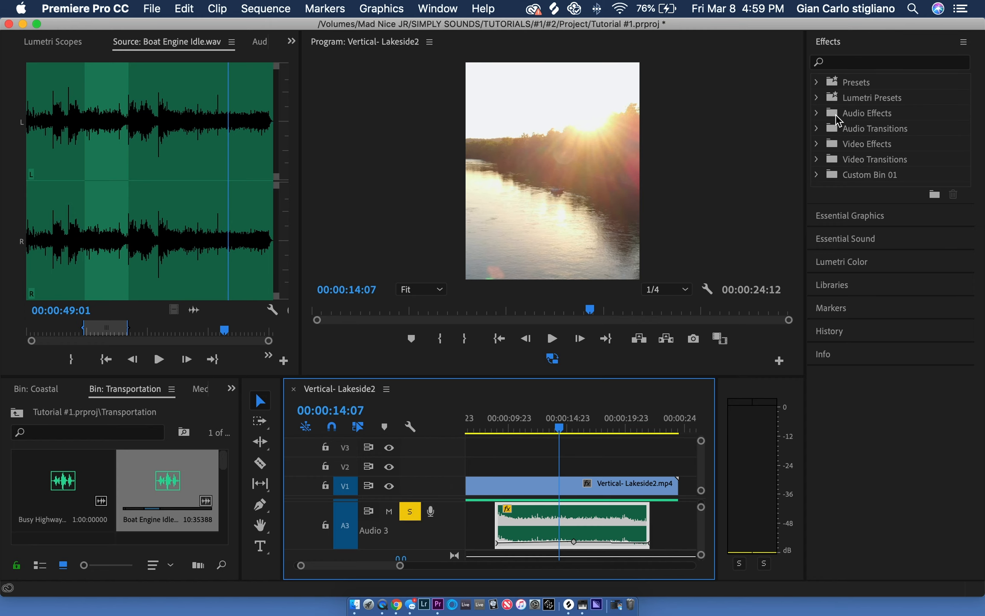
left_click(817, 113)
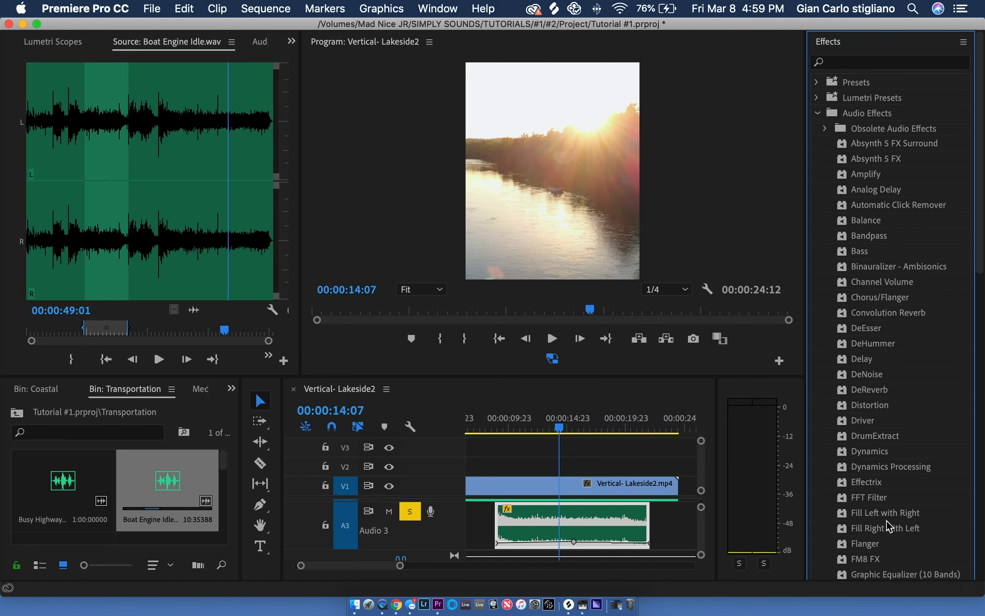
scroll(887, 526, "down", 5)
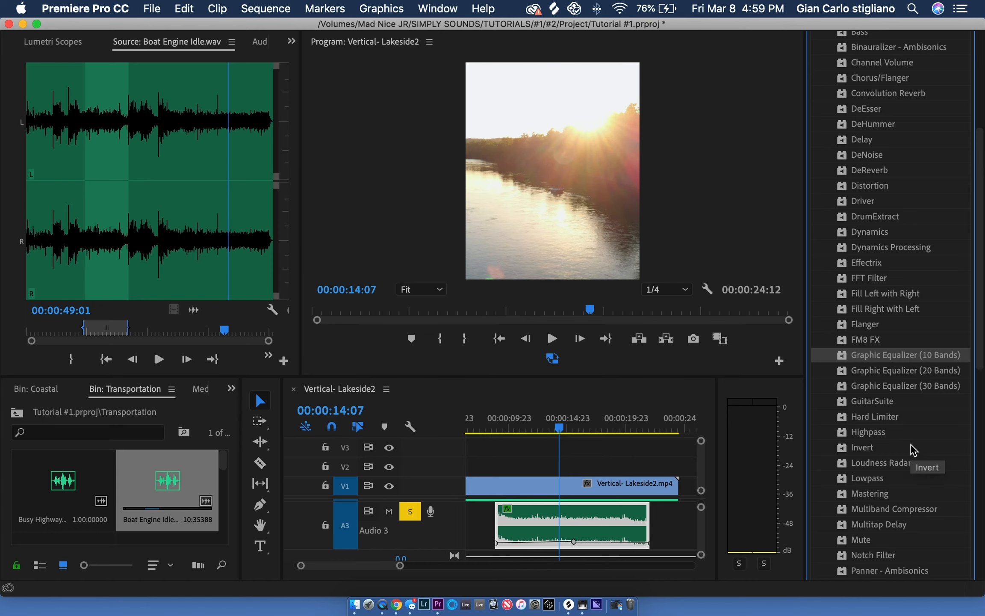
scroll(912, 449, "down", 10)
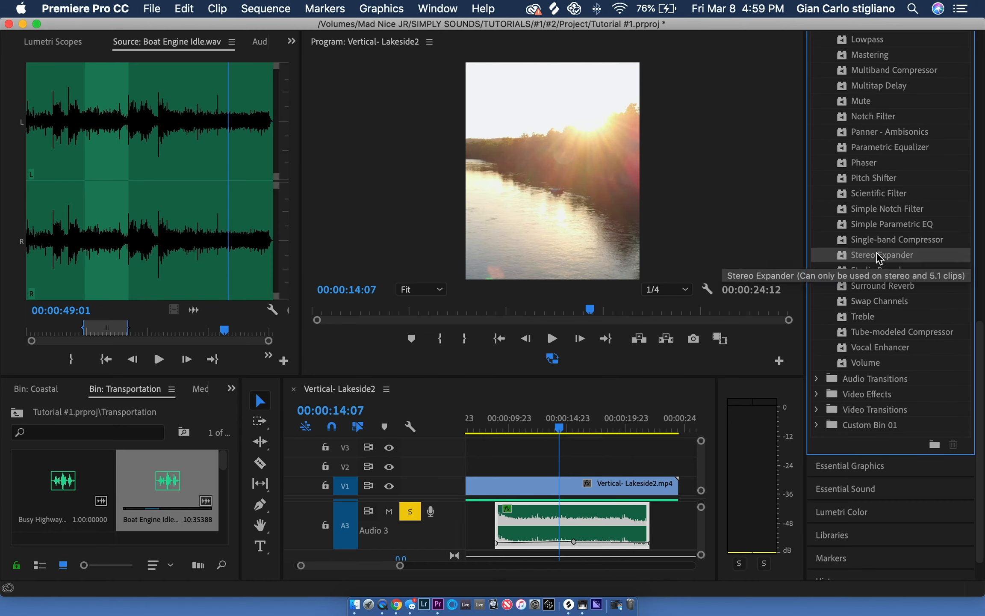
scroll(876, 256, "up", 15)
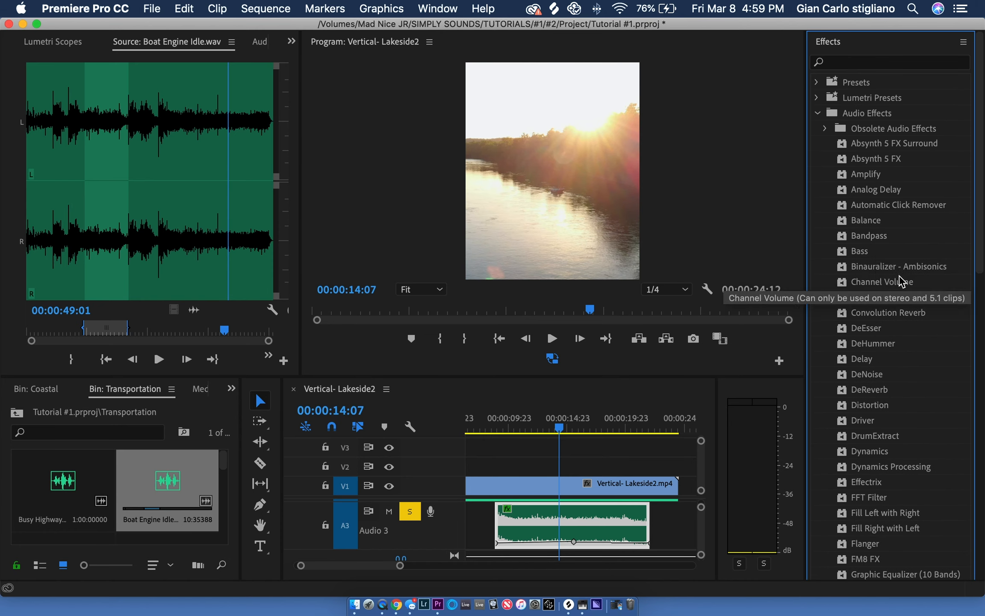
left_click(818, 113)
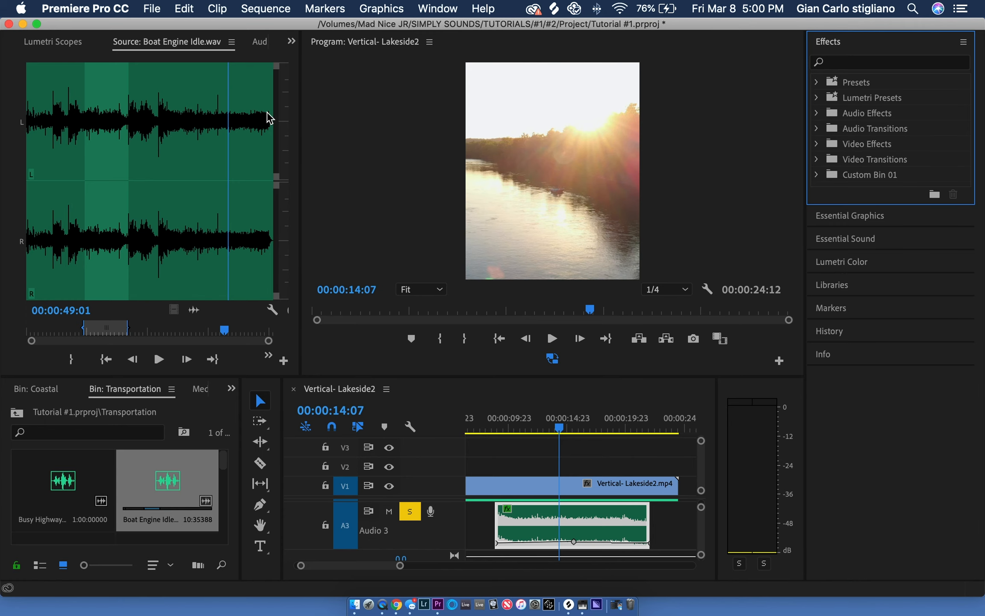
Open the boat engine's 10-band equalizer and set <31 Hz to -6.2, 63 Hz to 5.9 and 125 Hz to 3.3 during playback
left_click(71, 47)
left_click(22, 48)
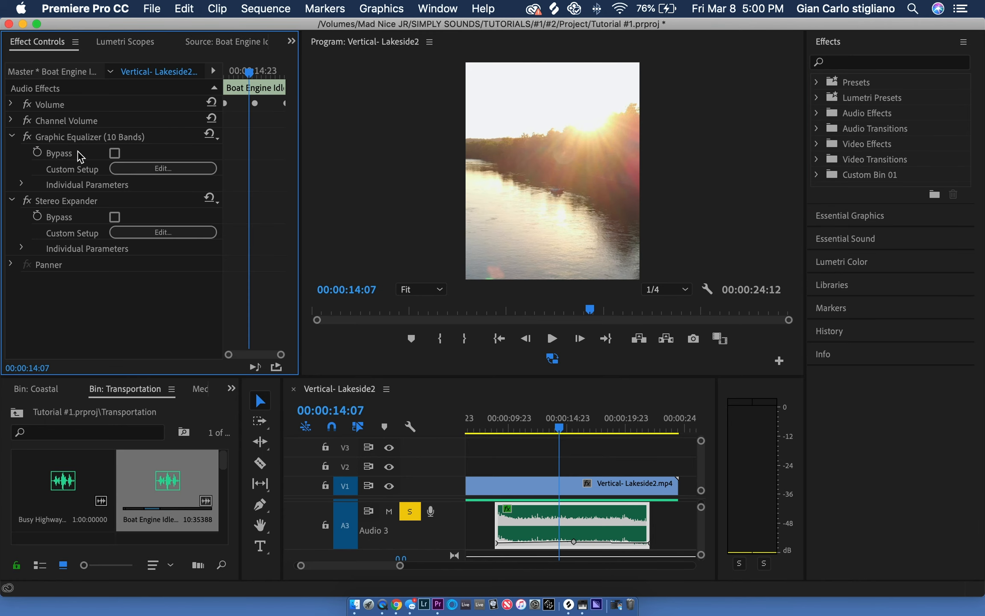
left_click(198, 169)
key("space")
left_click_drag(349, 292, 410, 285)
left_click(442, 292)
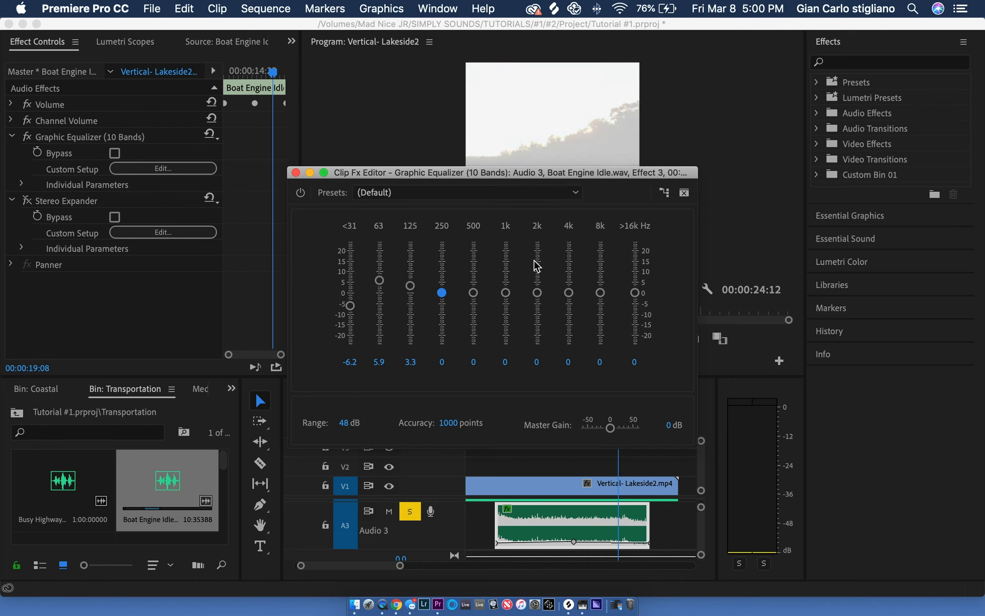
Set the boat engine equalizer's 2k band to 2.3, 4k to -0.3, 8k to 4.7 and >16k to -4.8 during playback
left_click_drag(530, 172, 529, 99)
left_click(518, 426)
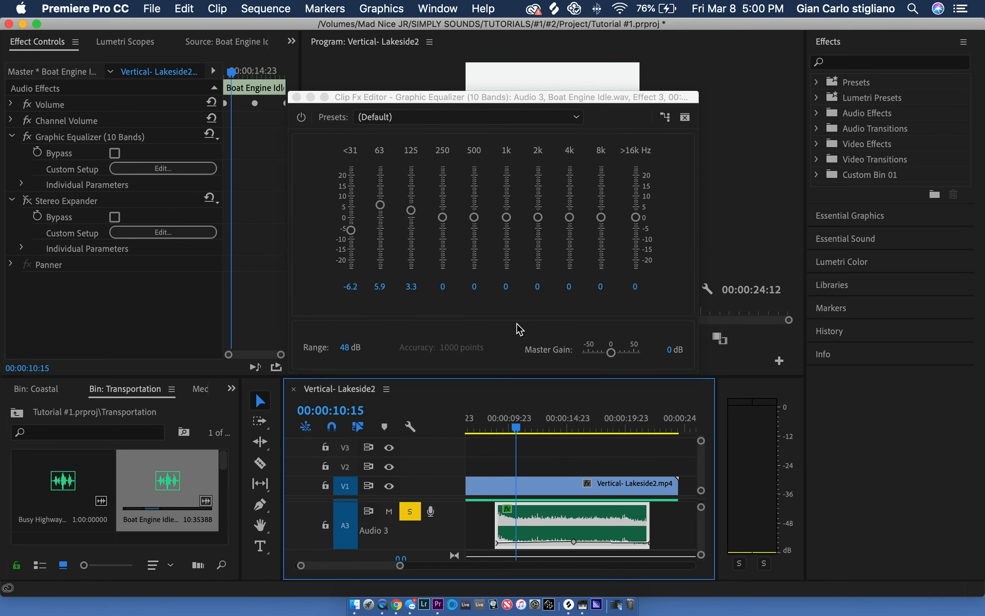
left_click_drag(636, 262, 632, 230)
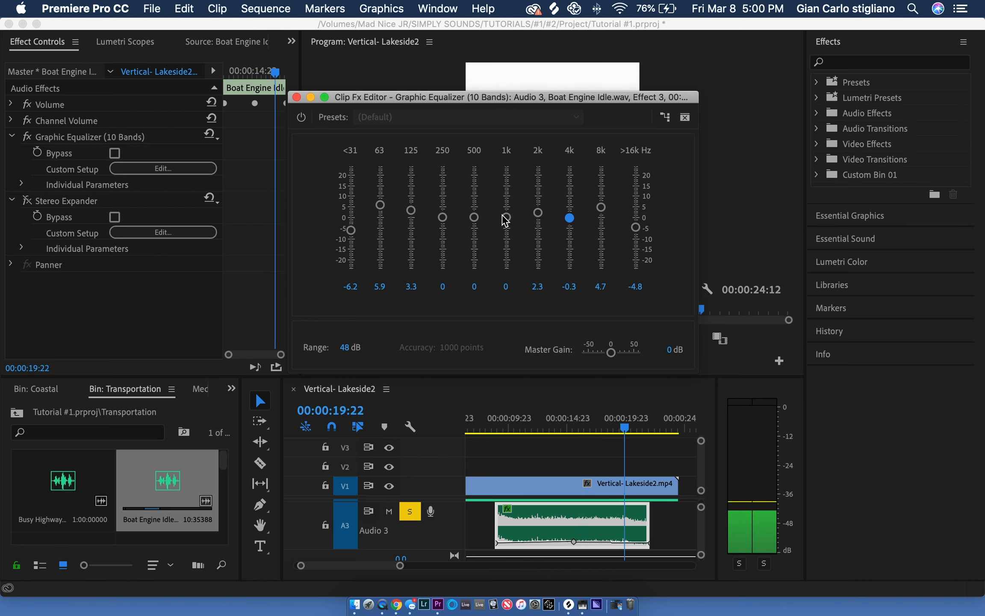
Set the equalizer's 500 Hz band to 0.5 and 1k to 3.2 while replaying the boat engine, then close the equalizer
left_click(537, 423)
left_click_drag(479, 217, 481, 219)
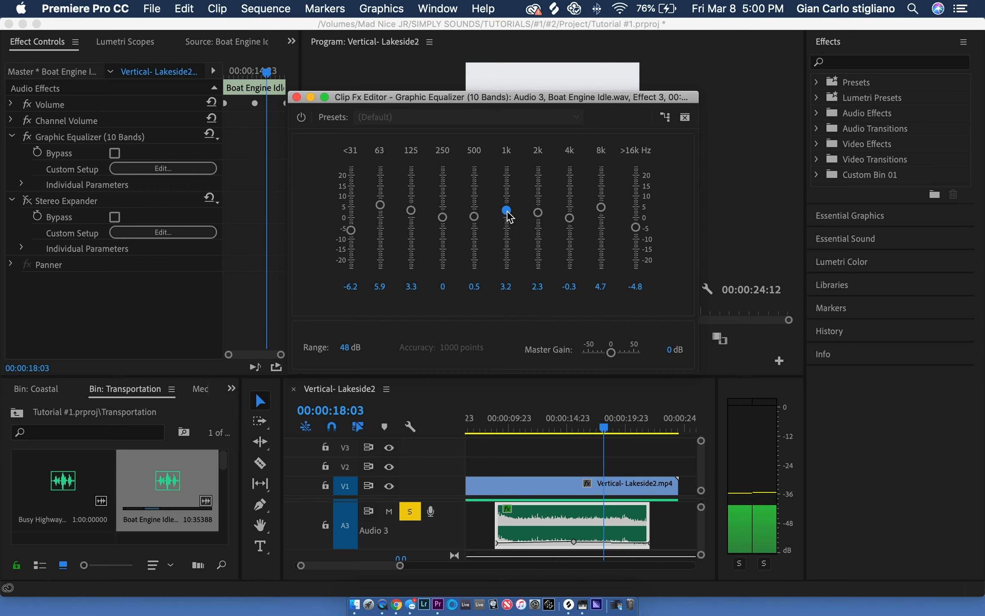
left_click(296, 97)
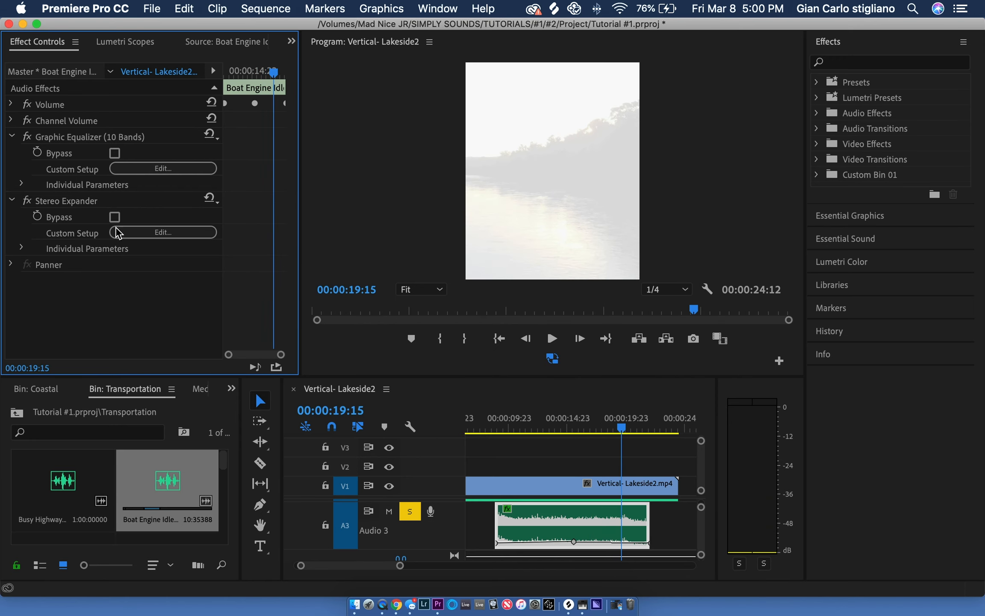
Open the boat engine's Stereo Expander and narrow Stereo Expand to 38% while auditioning the clip
left_click(172, 235)
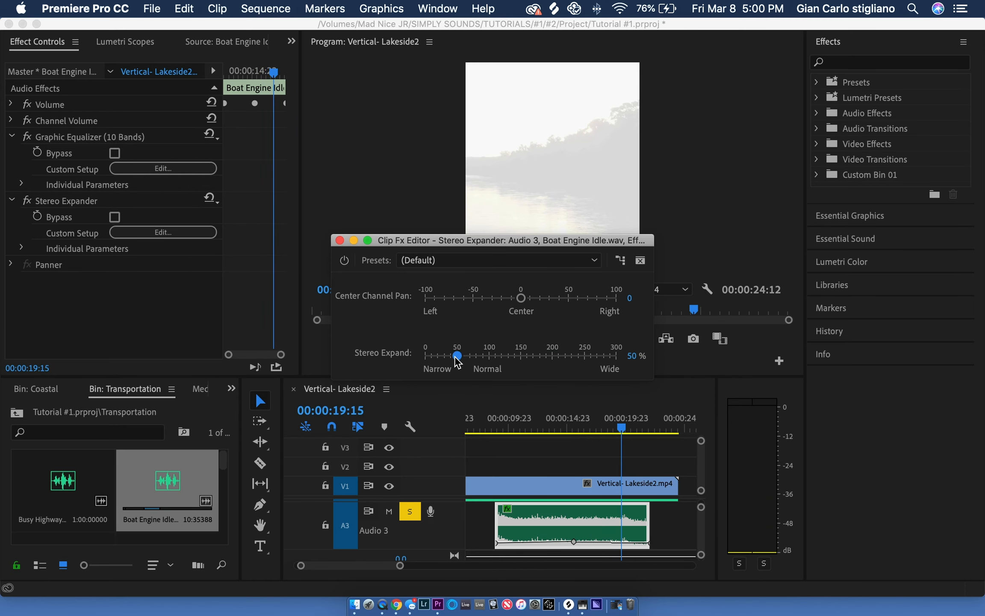
left_click(537, 421)
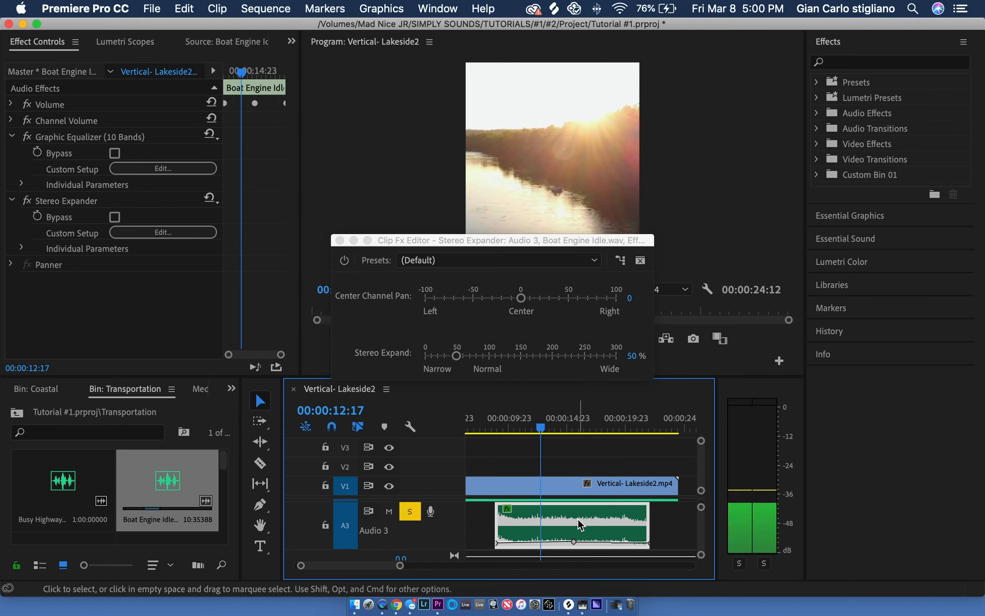
mouse_move(457, 355)
left_mouse_down()
mouse_move(605, 370)
mouse_move(477, 366)
mouse_move(454, 374)
left_mouse_up()
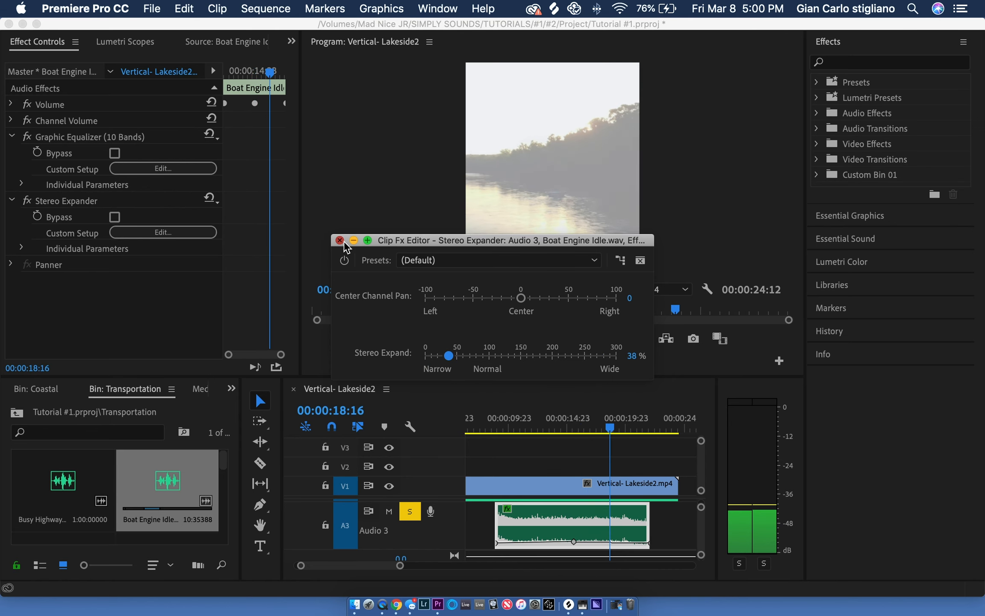
Close the Stereo Expander editor, stop playback and turn off solo on the boat engine track
left_click(567, 517)
key("space")
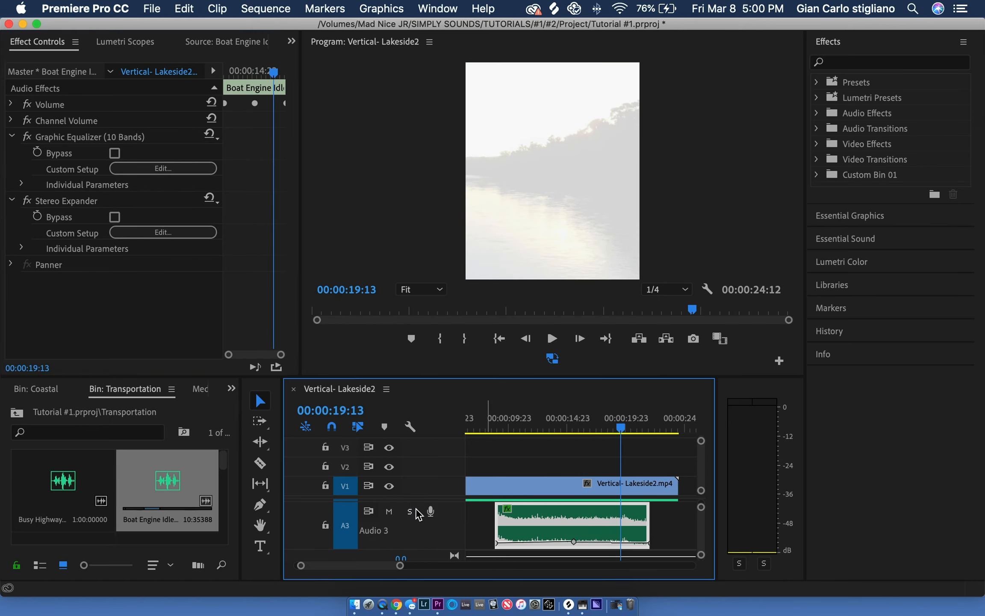
scroll(490, 502, "down", 5)
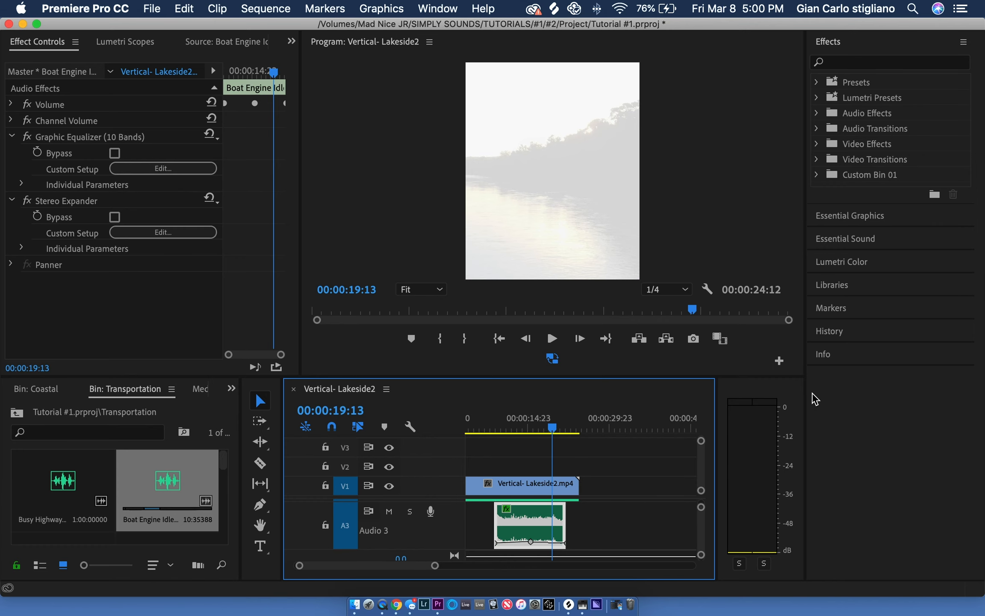
Search the effects for "fade" to find the audio crossfade transitions
left_click(853, 64)
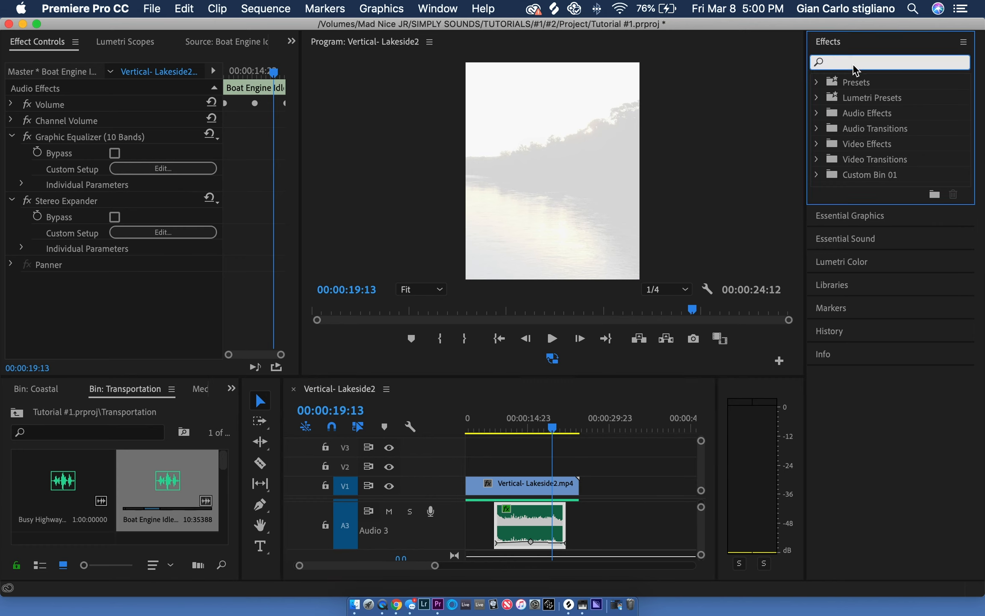
type("dip")
key("BackSpace")
key("BackSpace")
key("BackSpace")
type("cro")
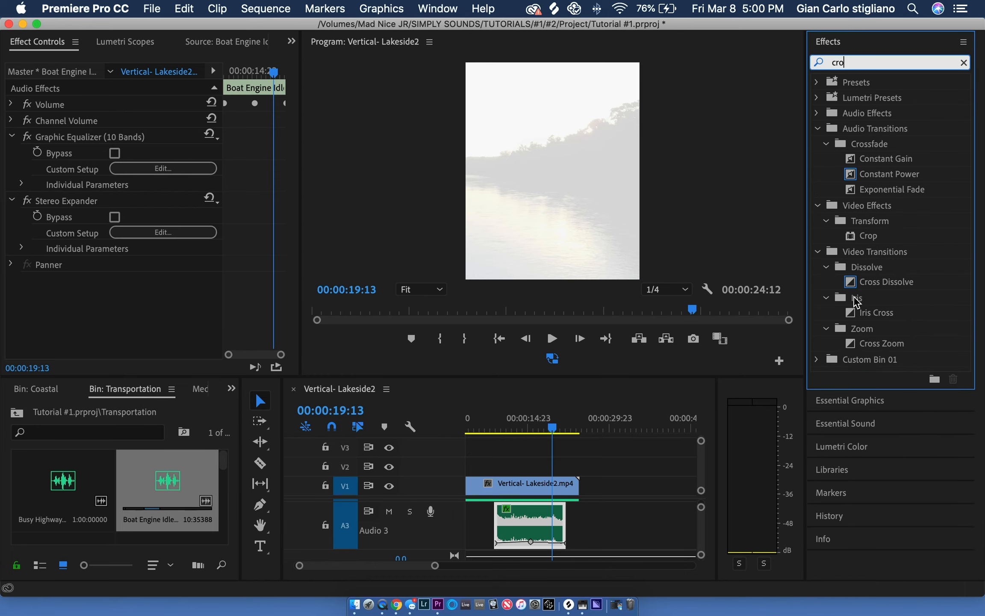
key("BackSpace")
key("BackSpace")
key("BackSpace")
type("fade")
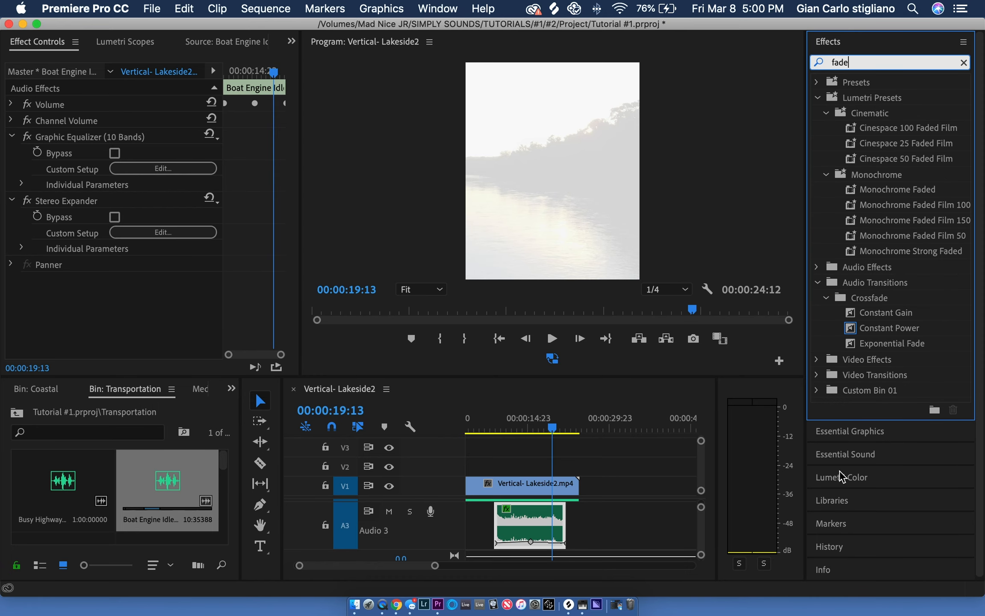
Add a Constant Gain fade to the end of the boat engine clip and lengthen it to 00:00:02:14
left_click_drag(881, 313, 560, 527)
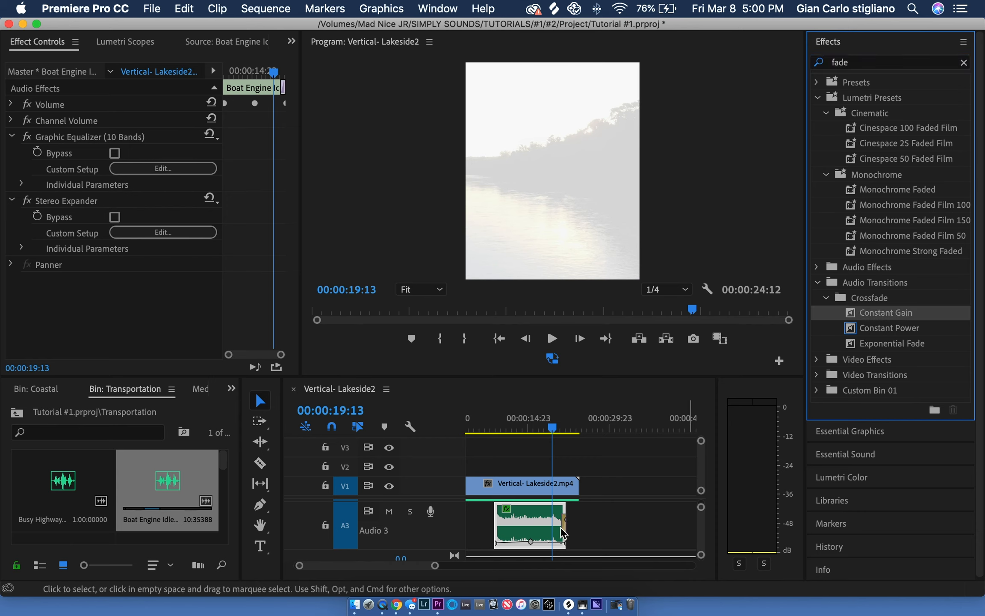
key("=")
left_click(560, 526)
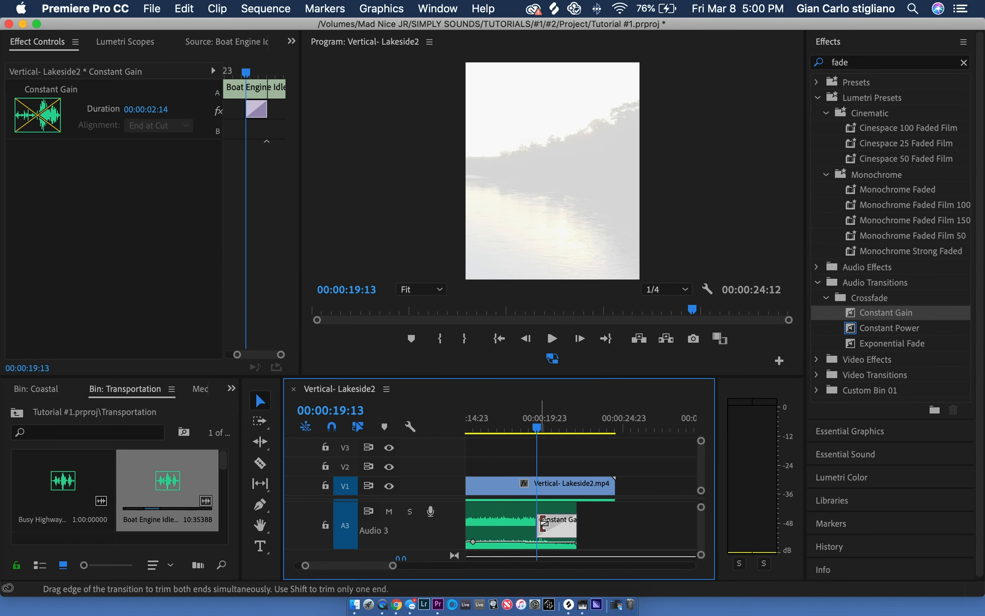
Shrink the audio track heights and play the sequence from the start with tracks A1, A2 and A3 muted
key("minus")
key("minus")
key("minus")
scroll(543, 523, "down", 1)
left_click_drag(505, 429, 411, 435)
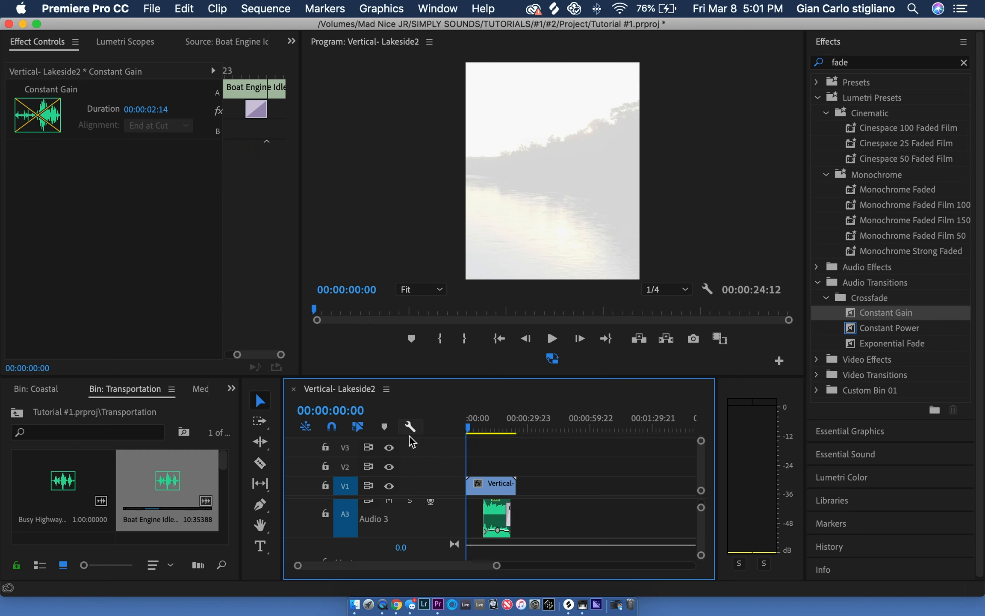
left_click_drag(701, 508, 696, 418)
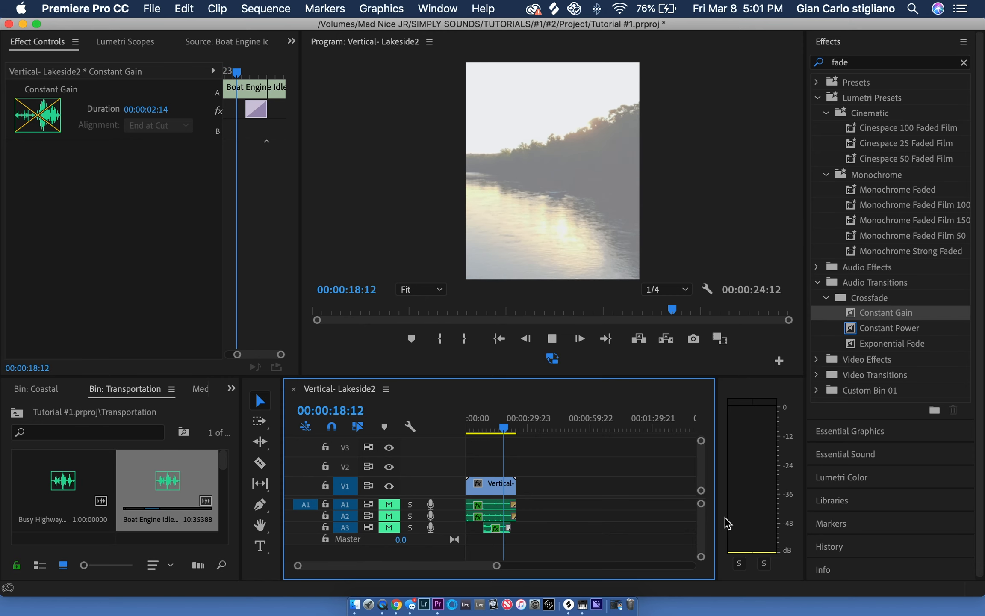
key("space")
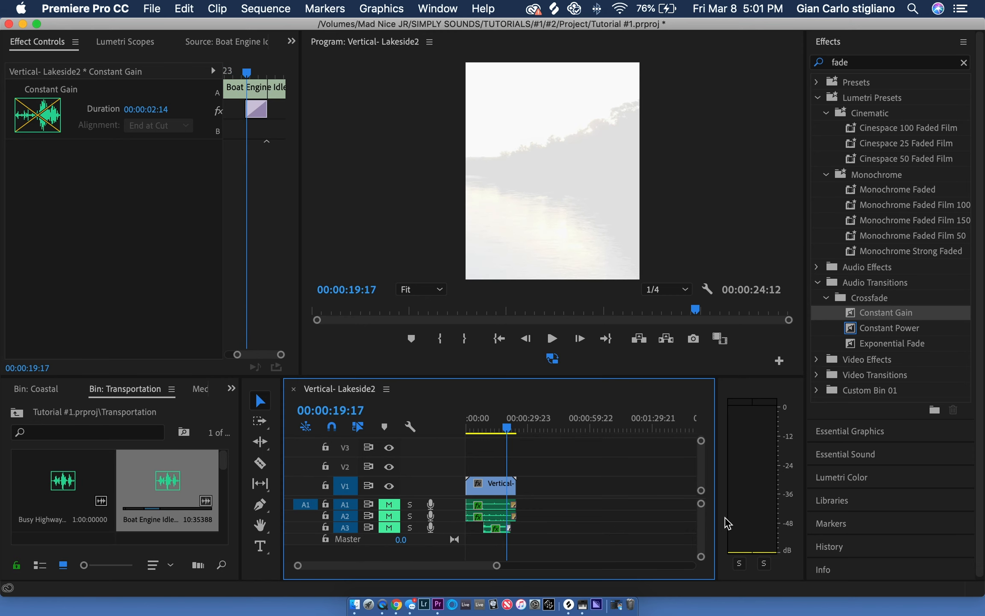
Unmute audio tracks A1, A2 and A3, play the full sequence from the start, and return the playhead to 00:00:00:00
left_click(389, 504)
left_click(389, 515)
left_click(389, 528)
left_click_drag(492, 427, 392, 439)
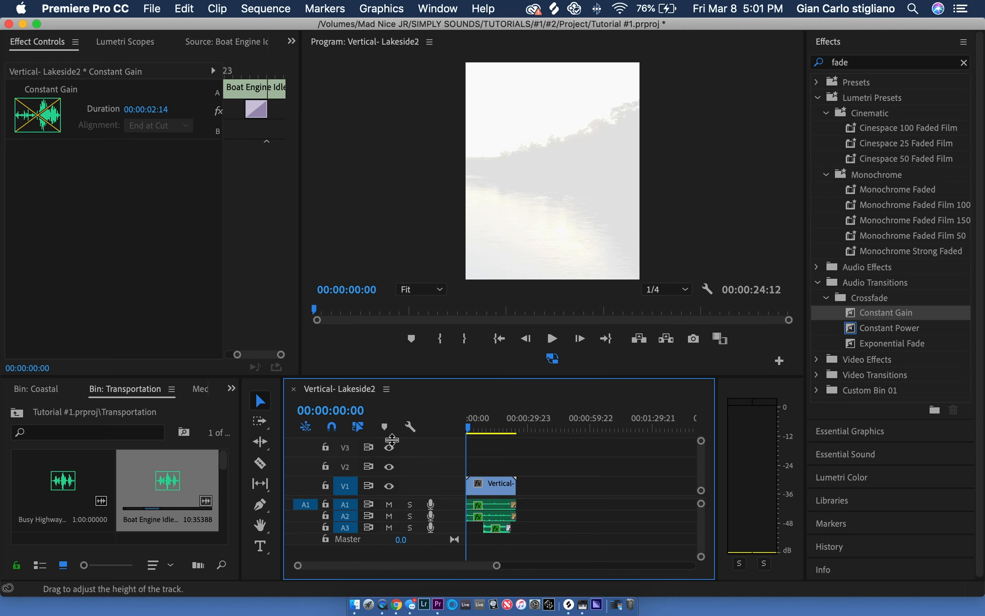
key("space")
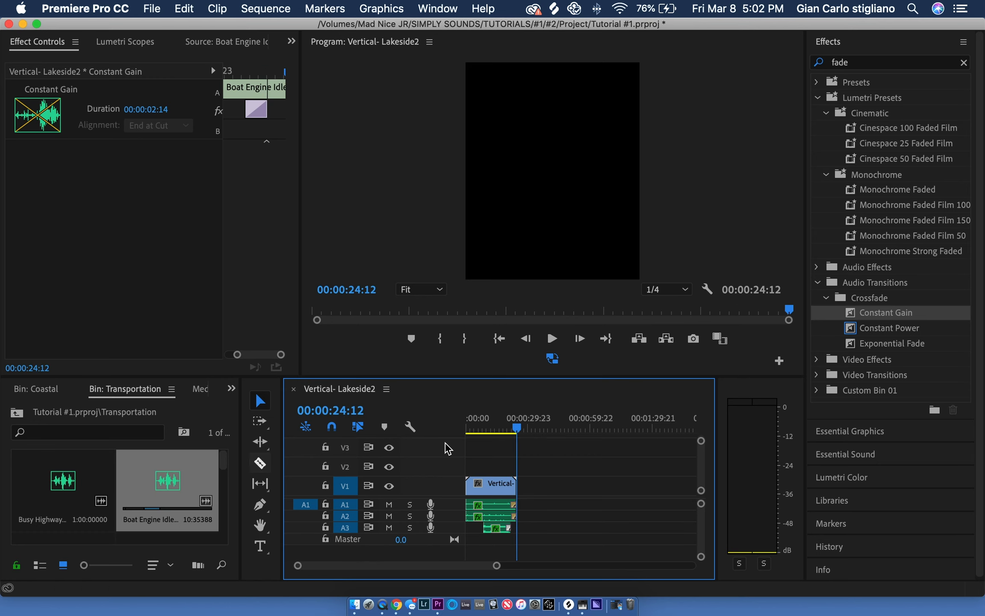
left_click_drag(517, 425, 429, 430)
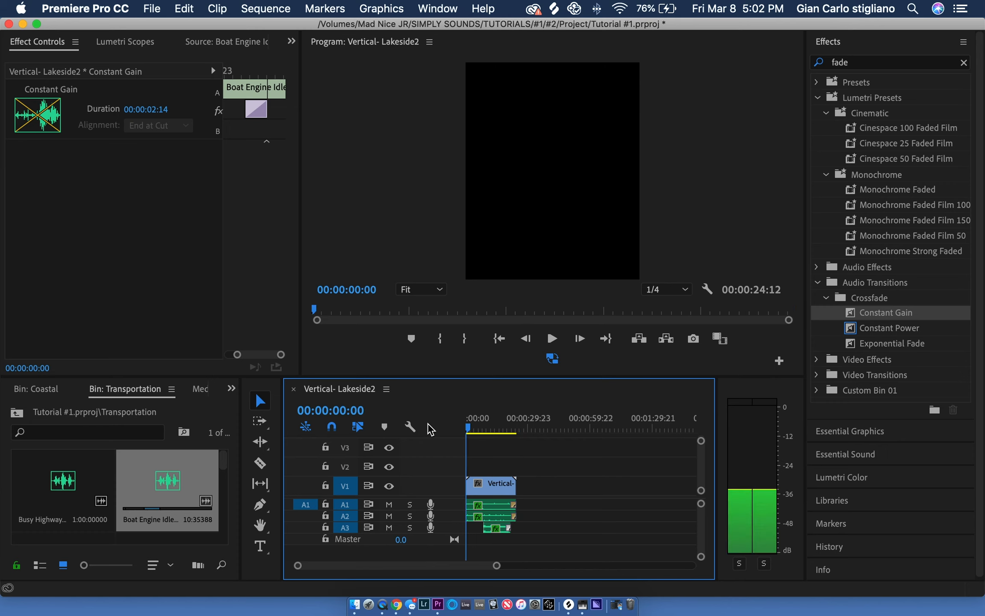
left_click(383, 603)
left_click(157, 7)
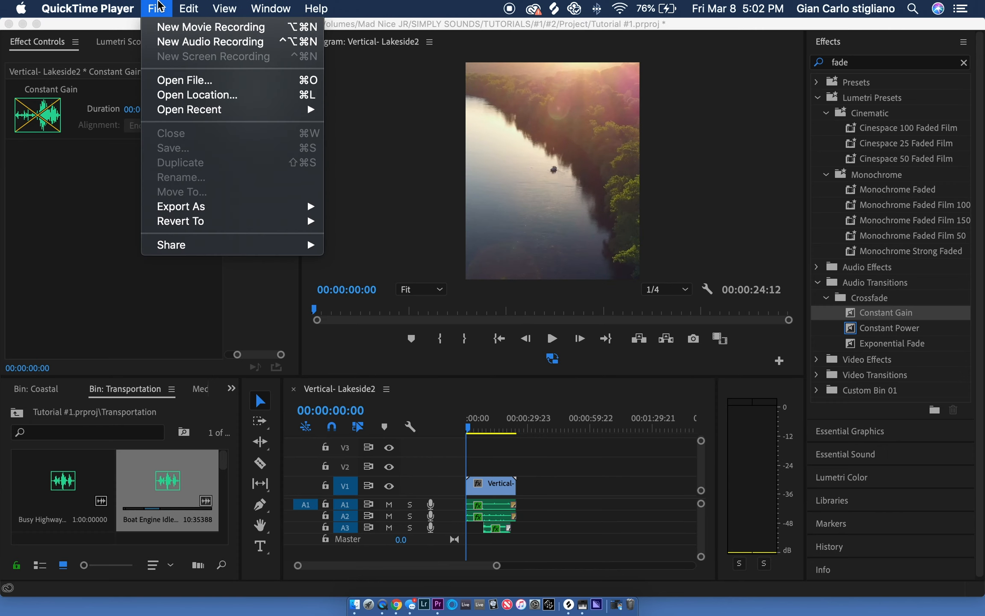
left_click(173, 17)
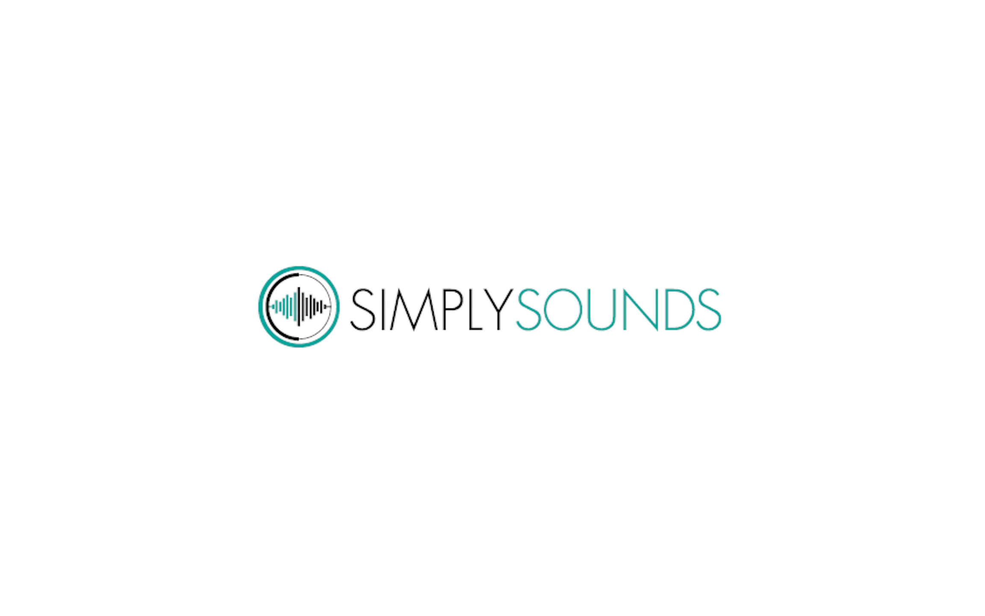